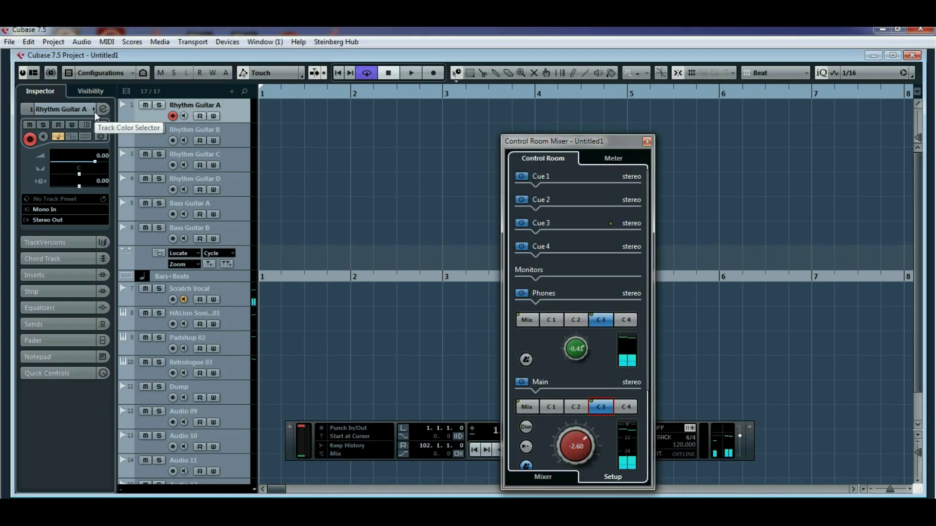
Colour Rhythm Guitar tracks A, B, C and D green from the Inspector's Track Color Selector.
left_click(95, 113)
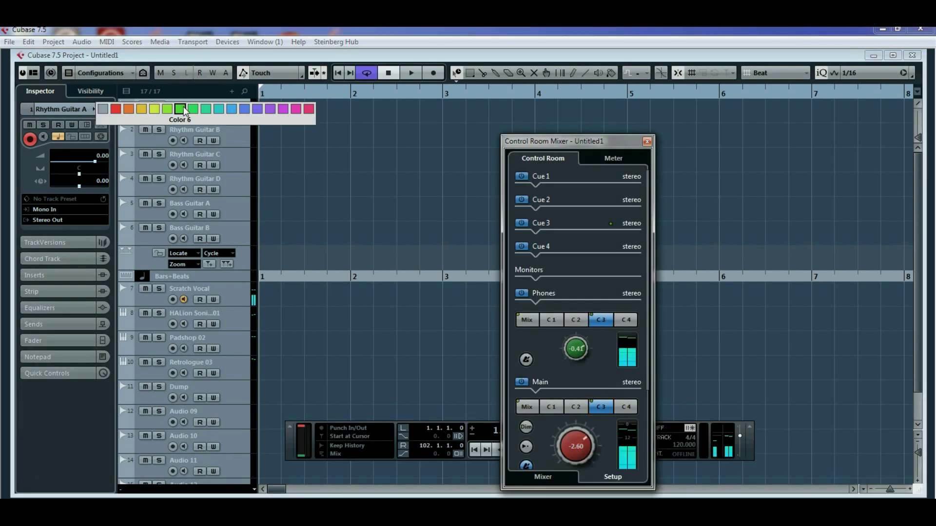
left_click(183, 108)
left_click(243, 143)
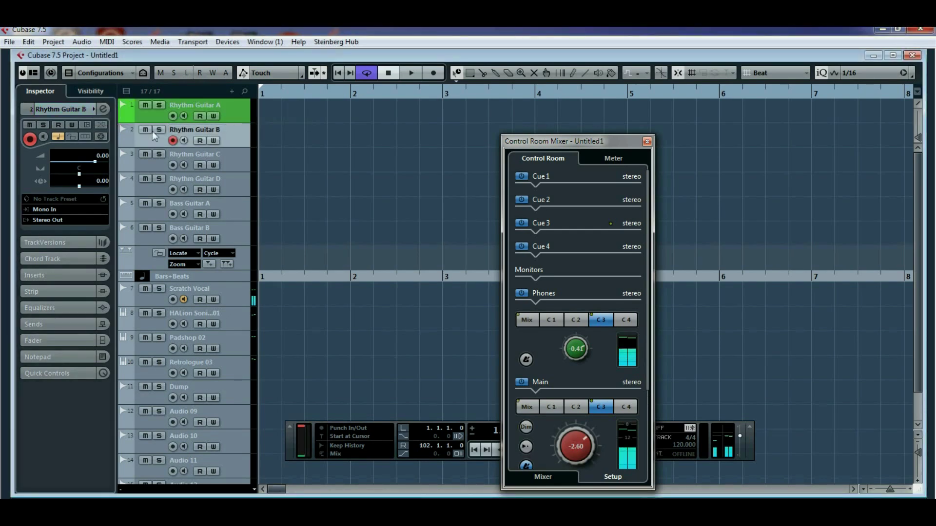
left_click(98, 110)
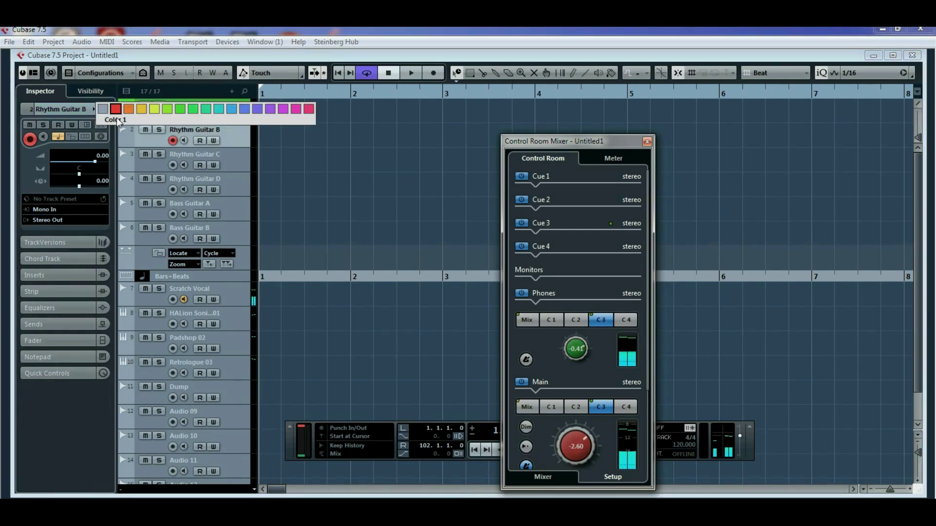
left_click(182, 109)
left_click(242, 162)
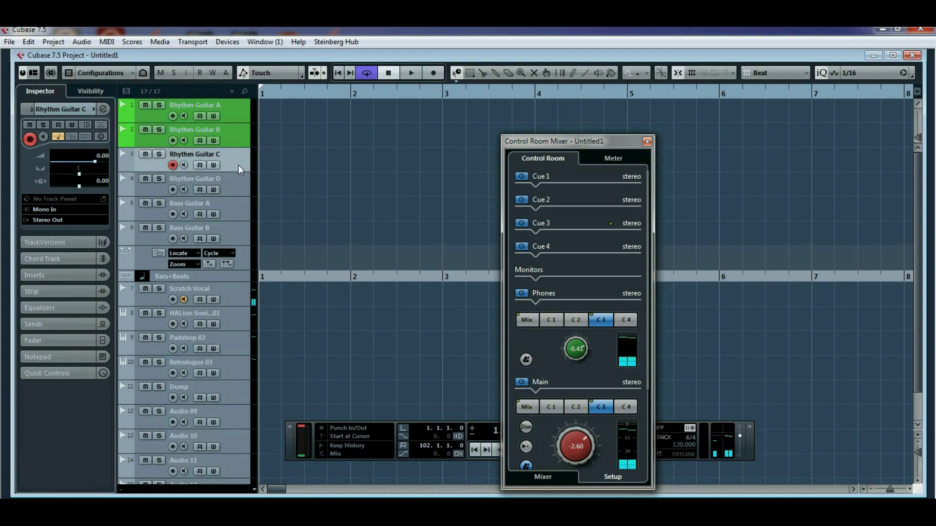
left_click(98, 110)
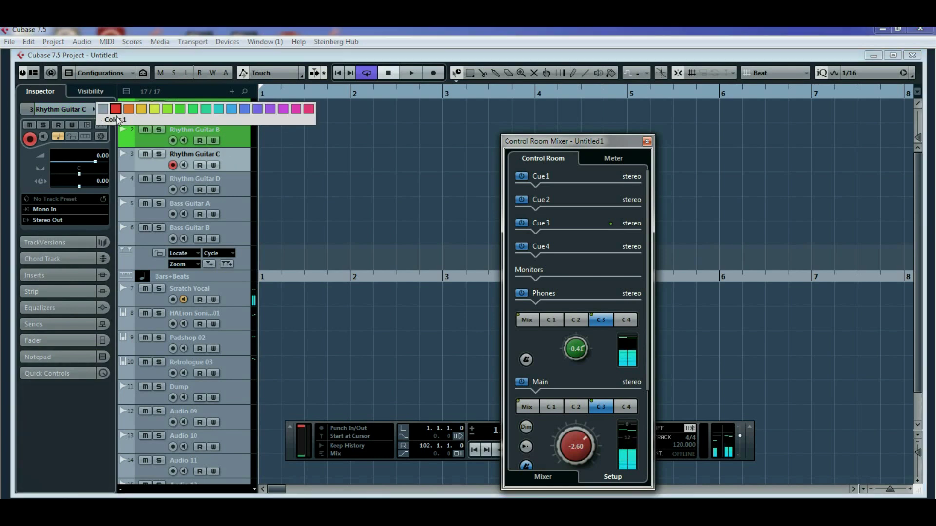
left_click(183, 108)
left_click(233, 194)
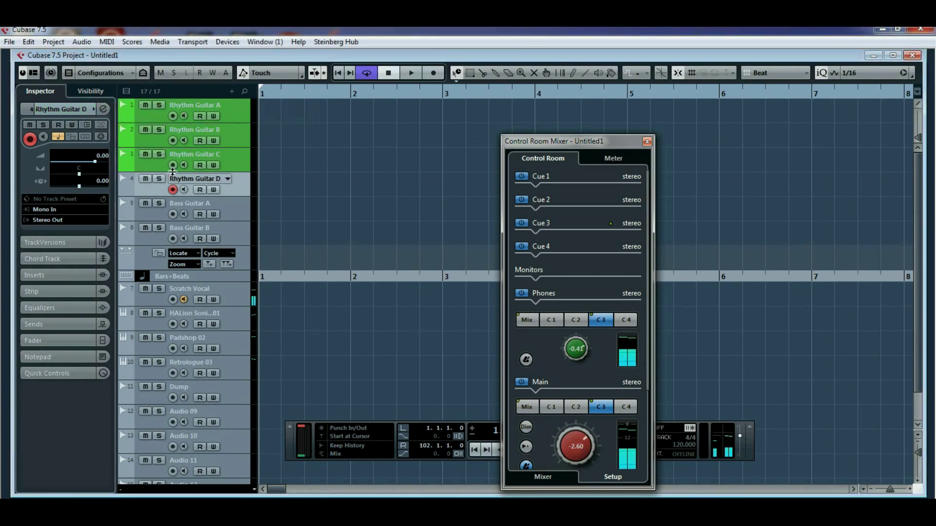
left_click(96, 109)
left_click(181, 109)
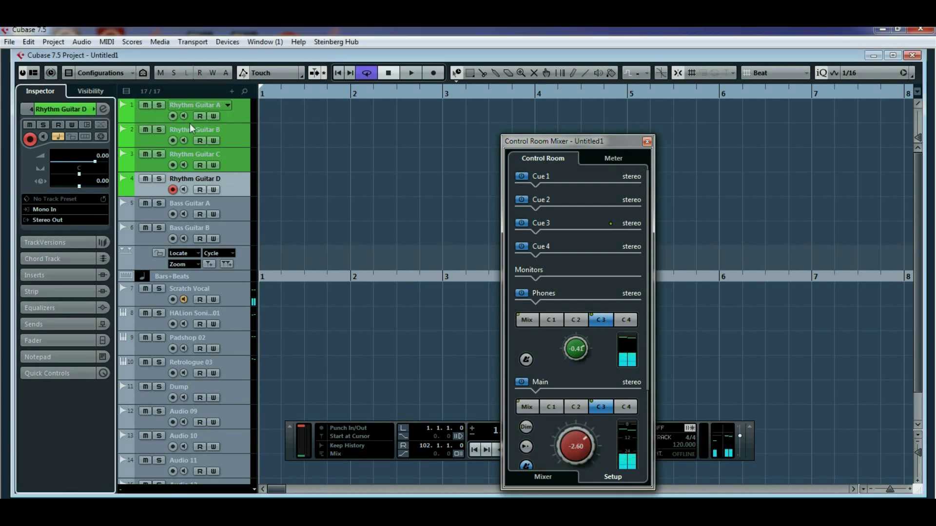
Colour Bass Guitar tracks A and B yellow.
left_click(226, 218)
left_click(94, 109)
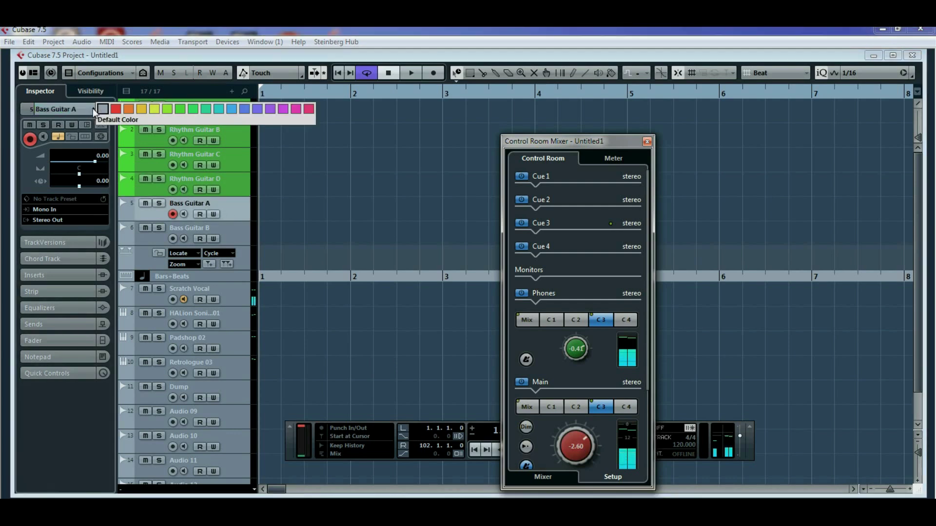
left_click(154, 109)
left_click(230, 231)
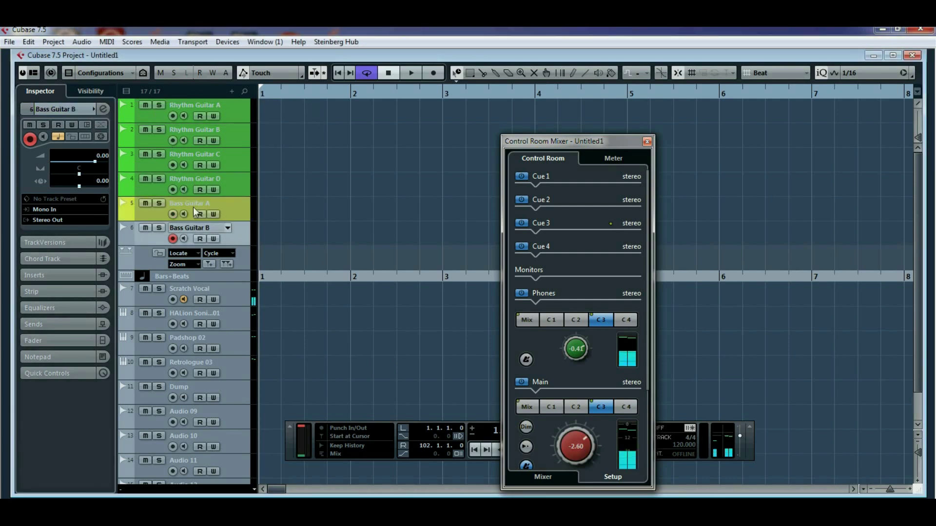
left_click(94, 109)
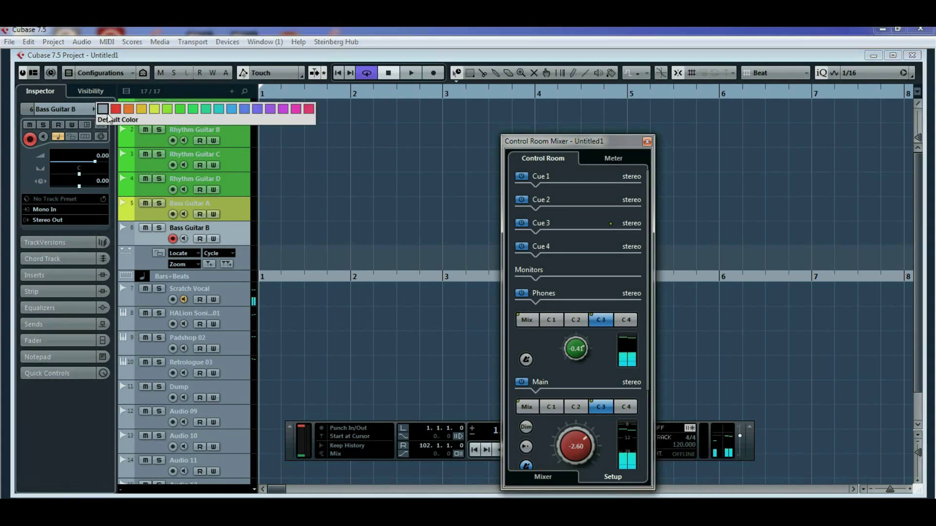
left_click(154, 109)
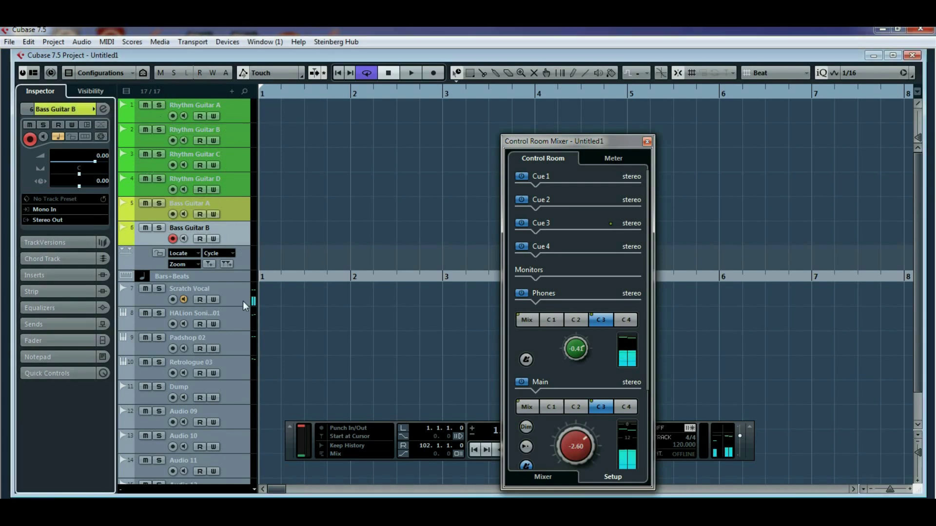
Colour the Dump and Audio 09 tracks pink.
left_click(230, 392)
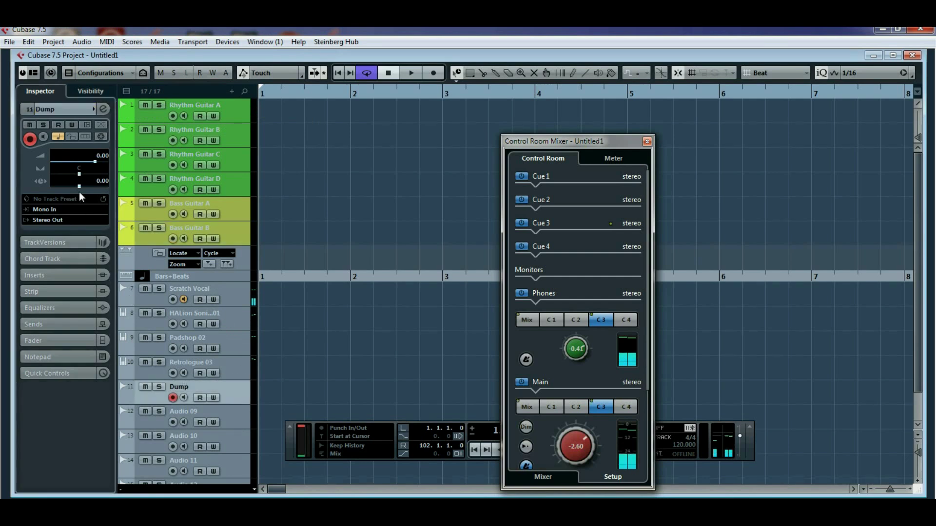
left_click(94, 109)
left_click(309, 110)
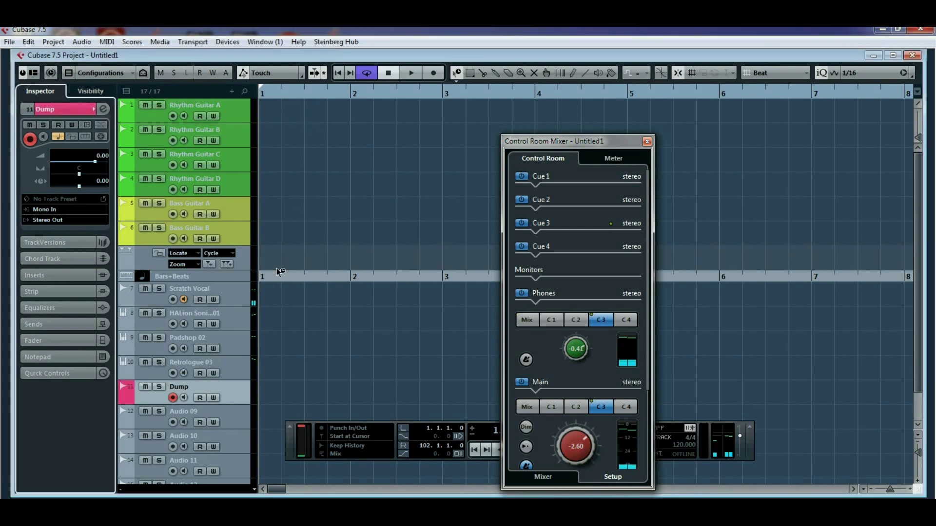
left_click(237, 423)
left_click(94, 109)
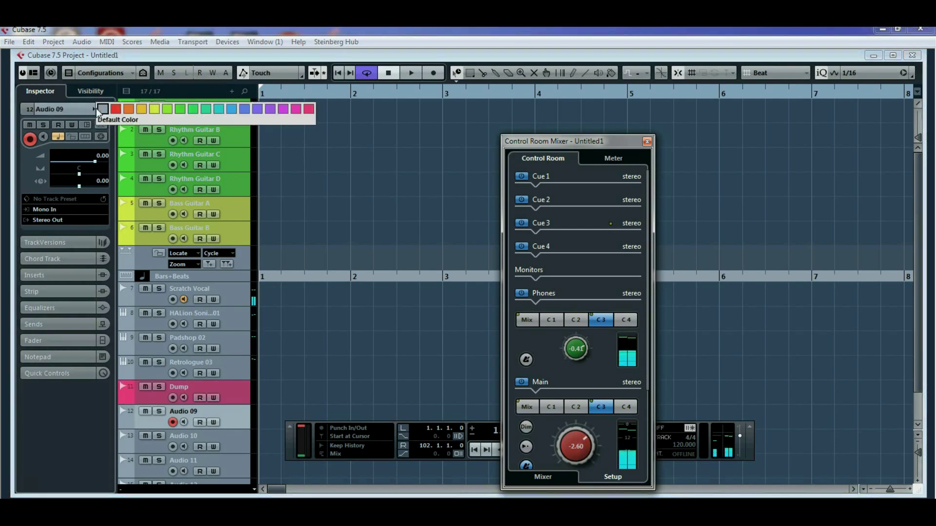
left_click(306, 110)
Colour the Audio 10 and Audio 11 tracks pink.
scroll(321, 198, "down", 2)
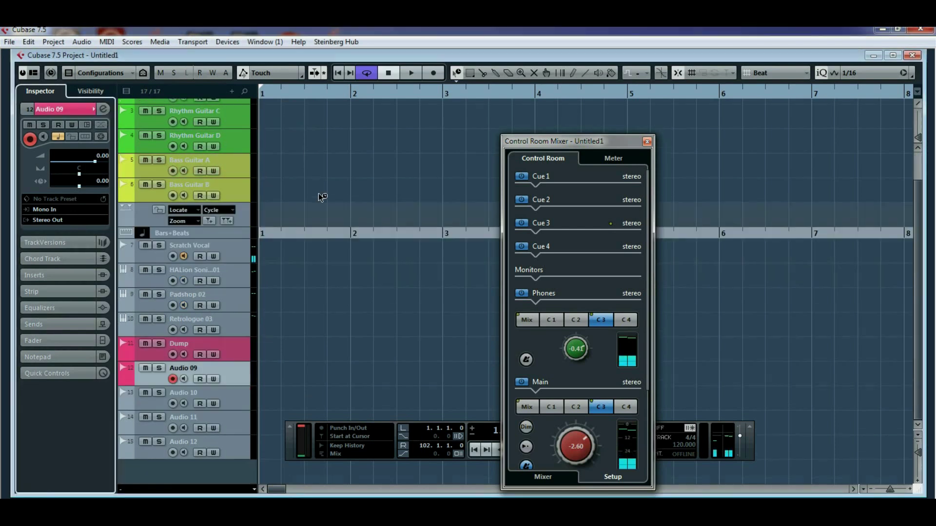
left_click(240, 400)
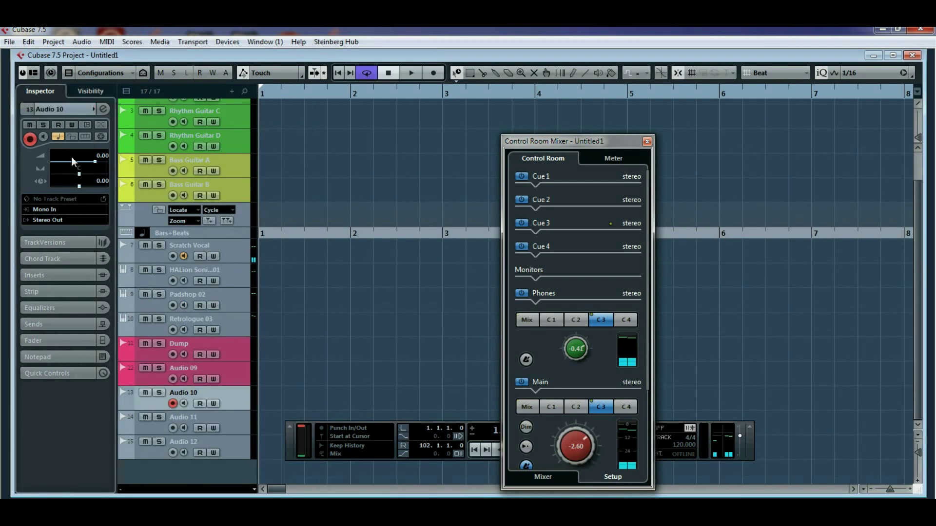
left_click(94, 110)
left_click(297, 115)
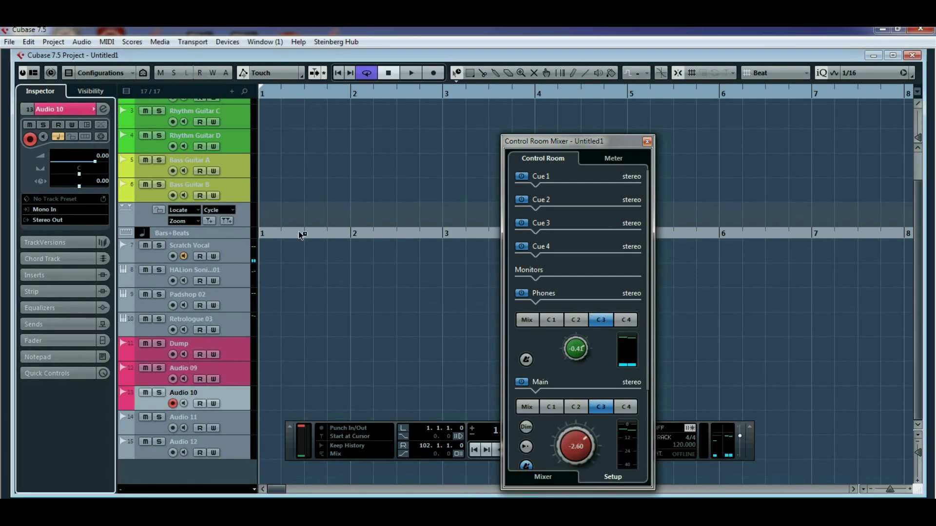
left_click(240, 429)
left_click(94, 109)
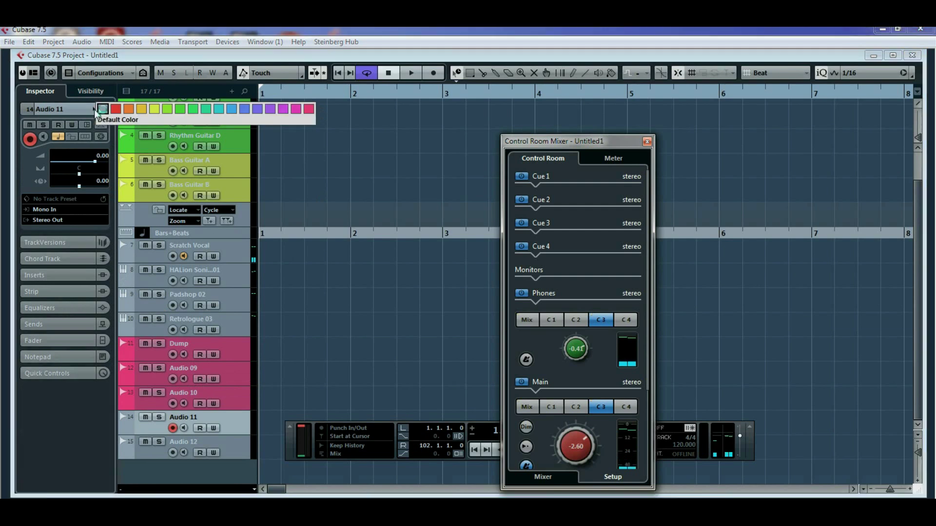
left_click(309, 110)
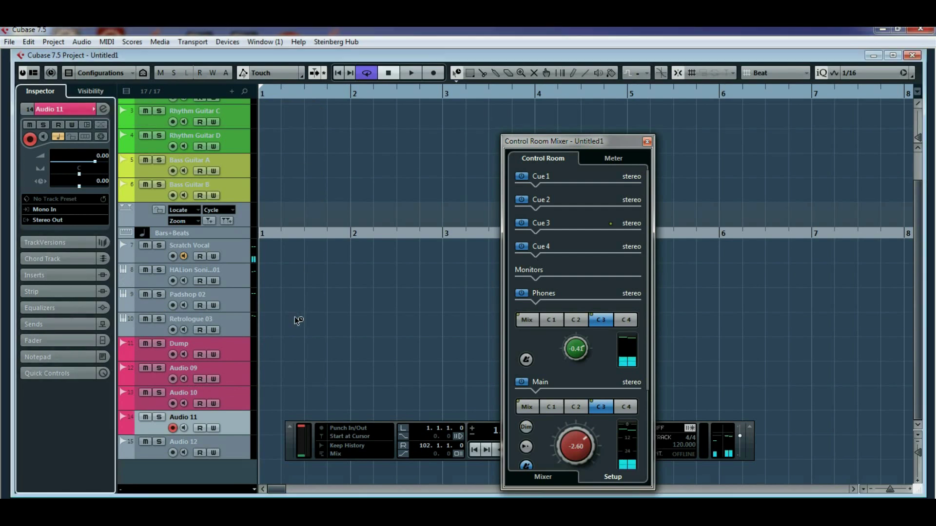
scroll(290, 328, "up", 2)
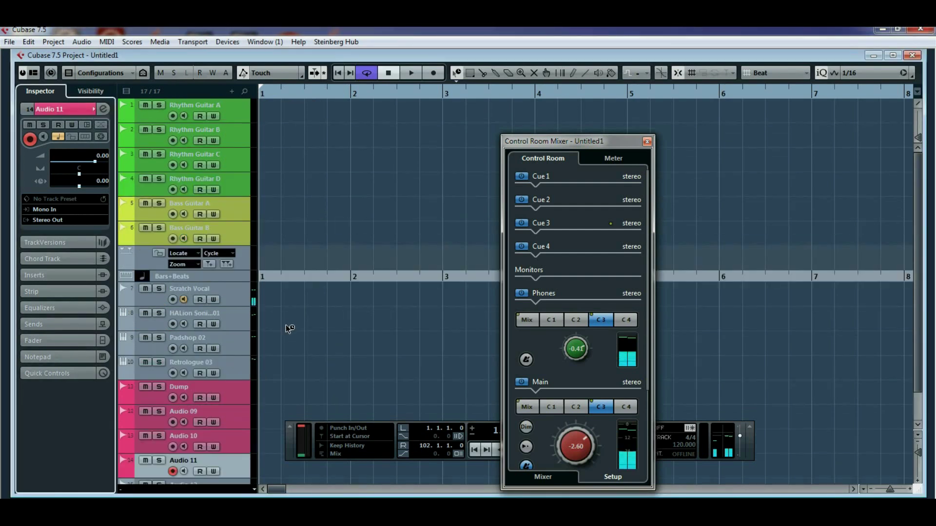
Give the HALion Sonic, Padshop 02 and Retrologue 03 tracks the purple Color 13.
left_click(243, 324)
left_click(94, 109)
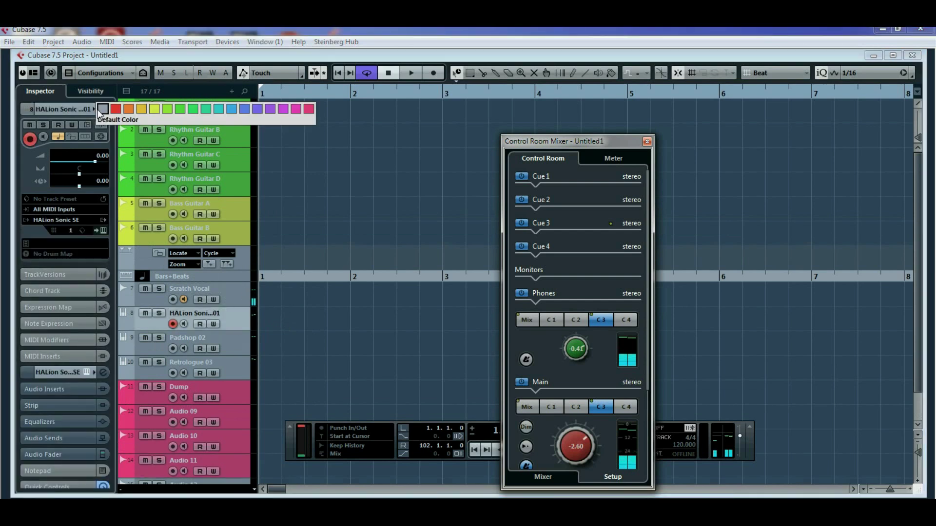
left_click(267, 109)
left_click(239, 348)
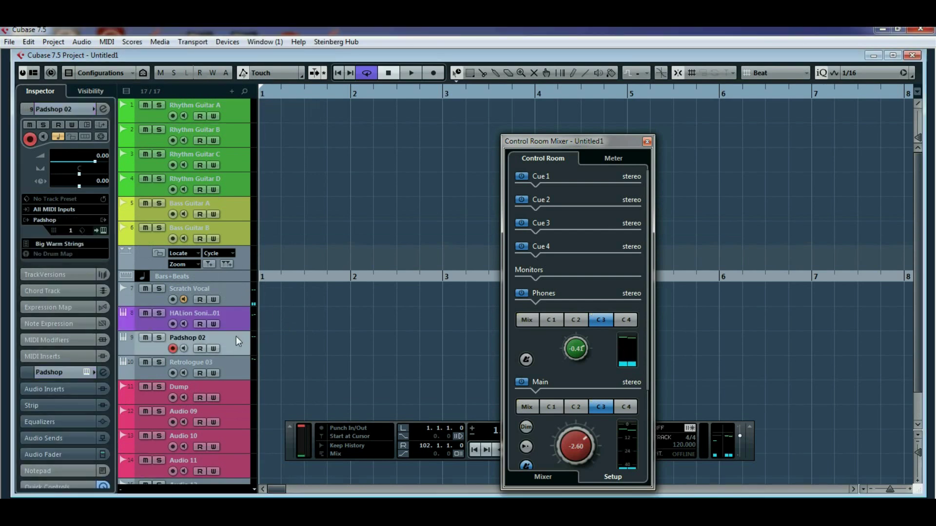
left_click(92, 108)
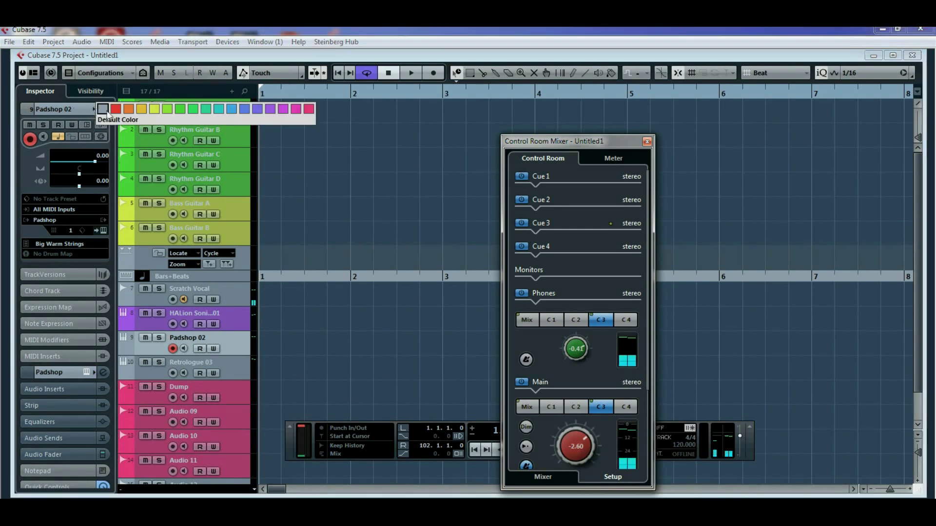
left_click(270, 109)
left_click(95, 110)
left_click(270, 109)
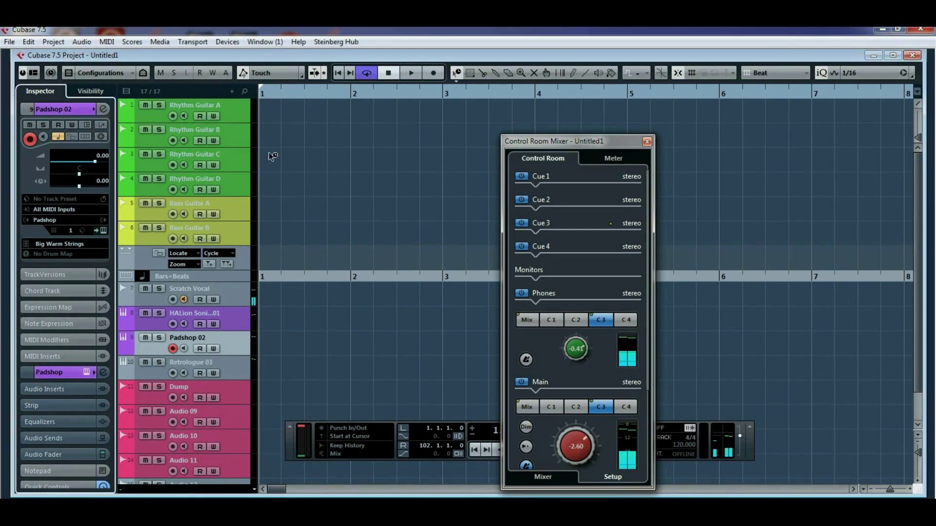
left_click(239, 376)
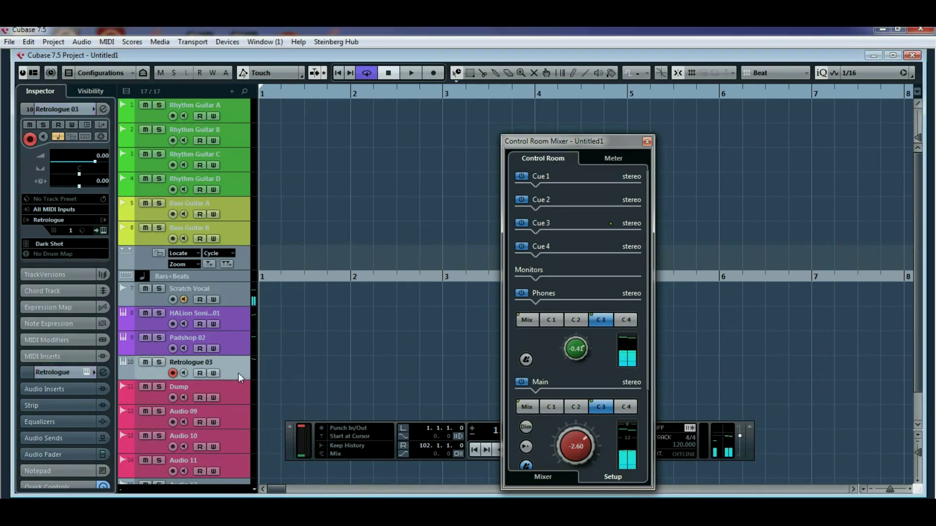
left_click(94, 109)
left_click(269, 109)
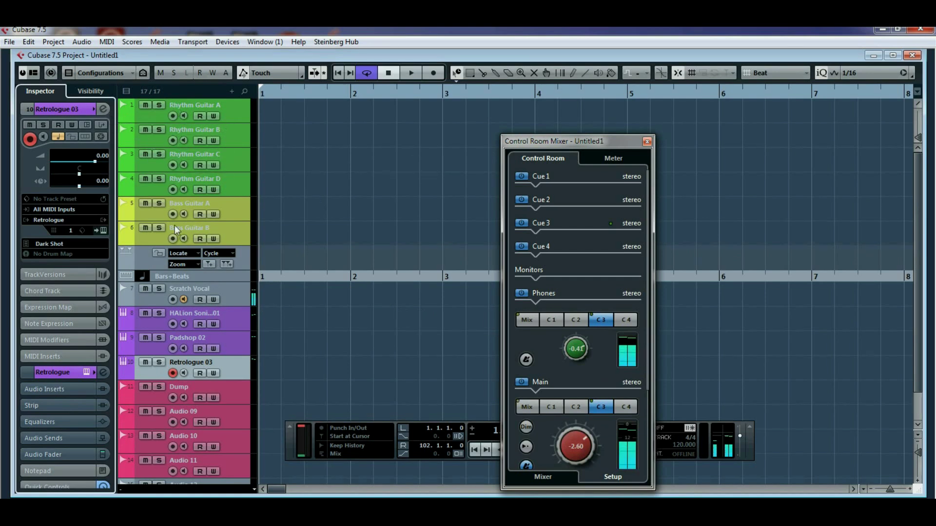
With the Marker track selected, add a Chord track via Project > Add Track > Chord.
left_click(148, 262)
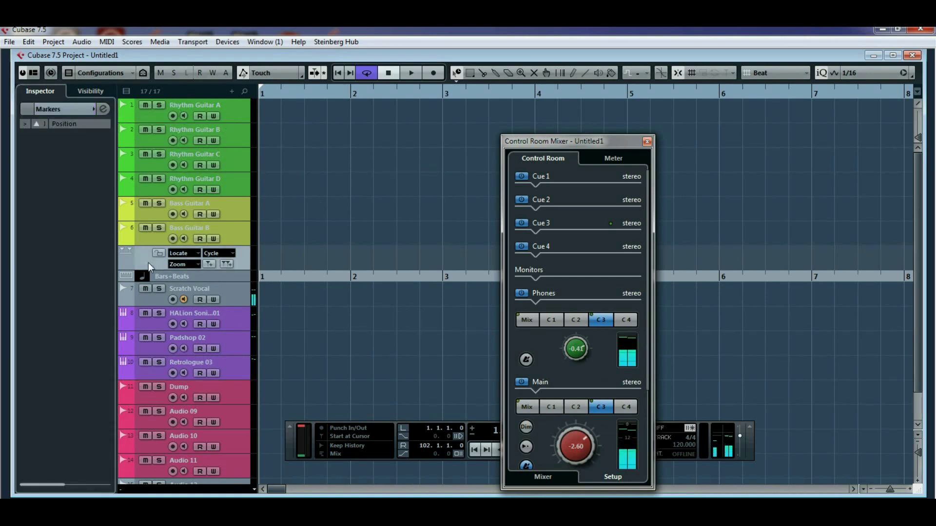
left_click(63, 44)
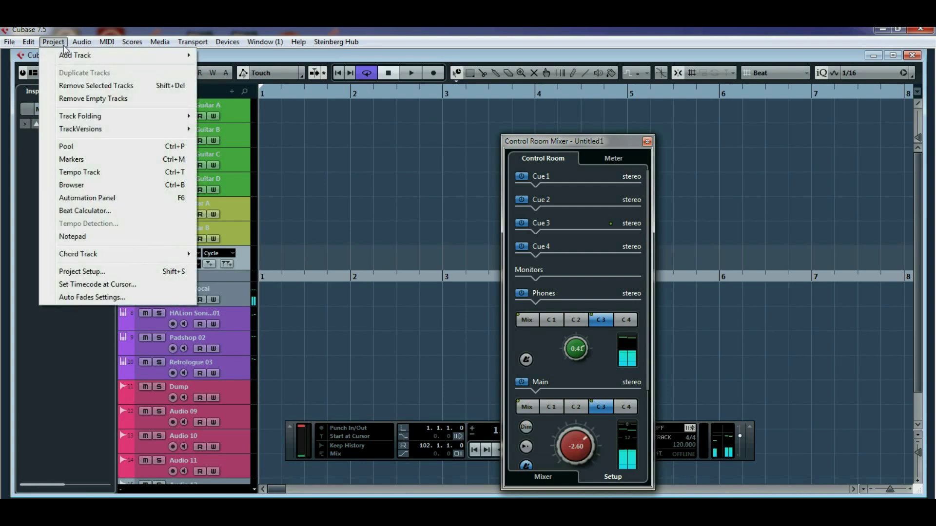
mouse_move(71, 61)
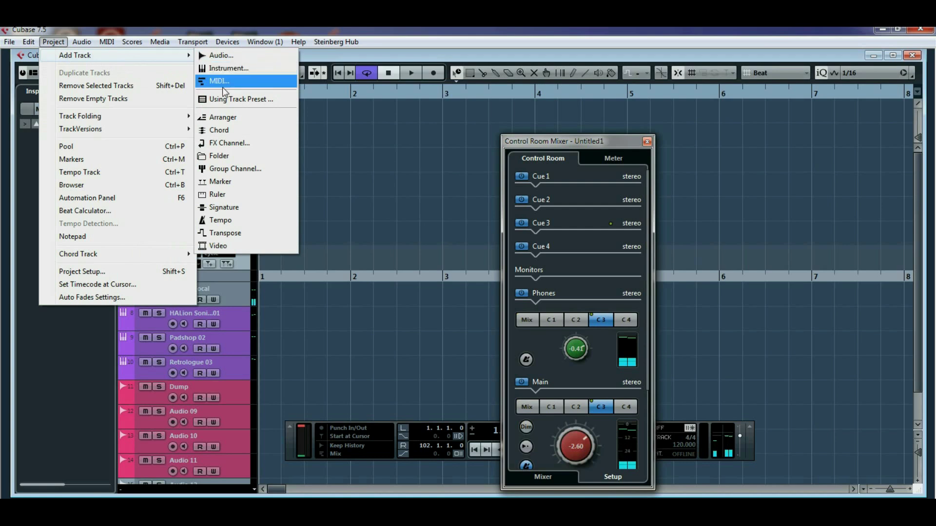
left_click(232, 134)
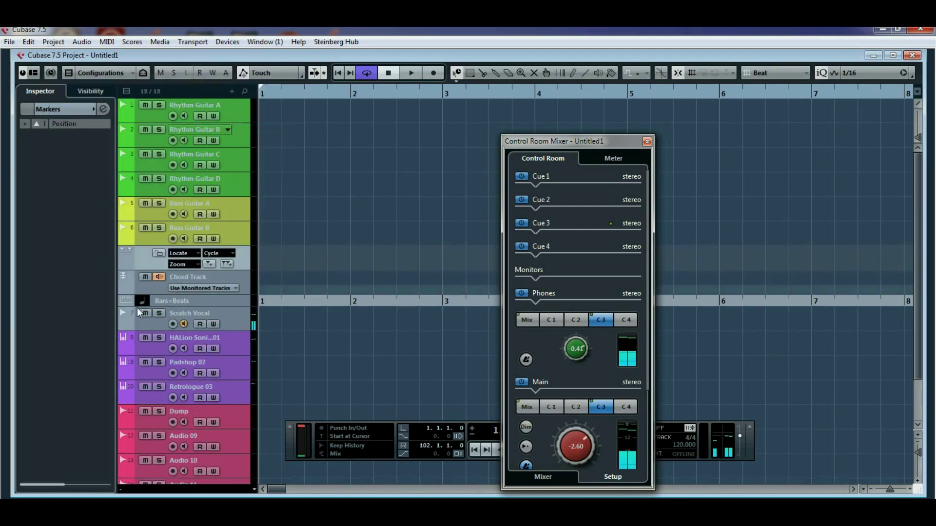
Select the new Chord Track and give it a blue colour.
left_click(149, 290)
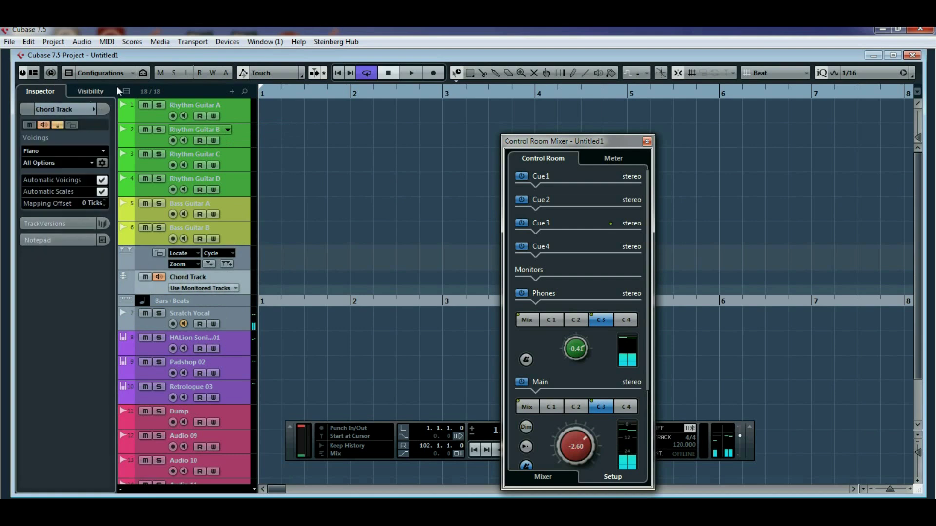
left_click(95, 109)
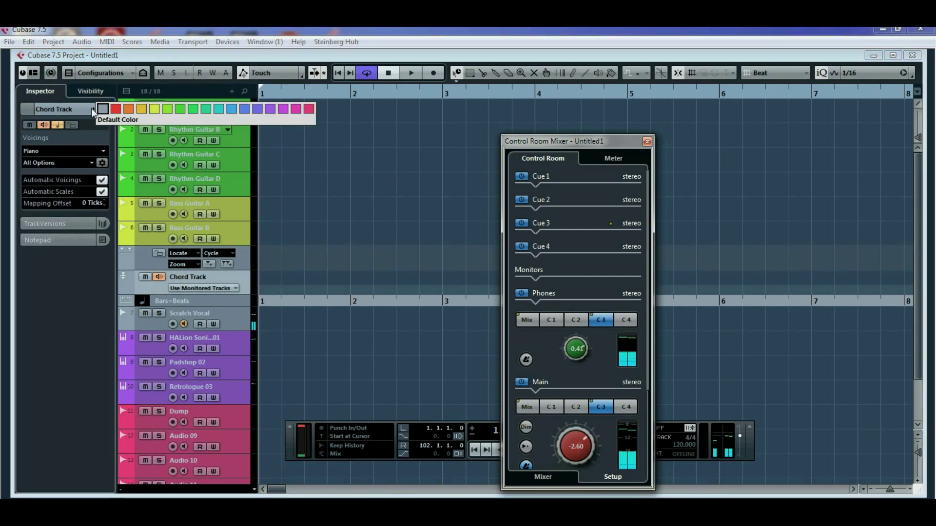
left_click(244, 113)
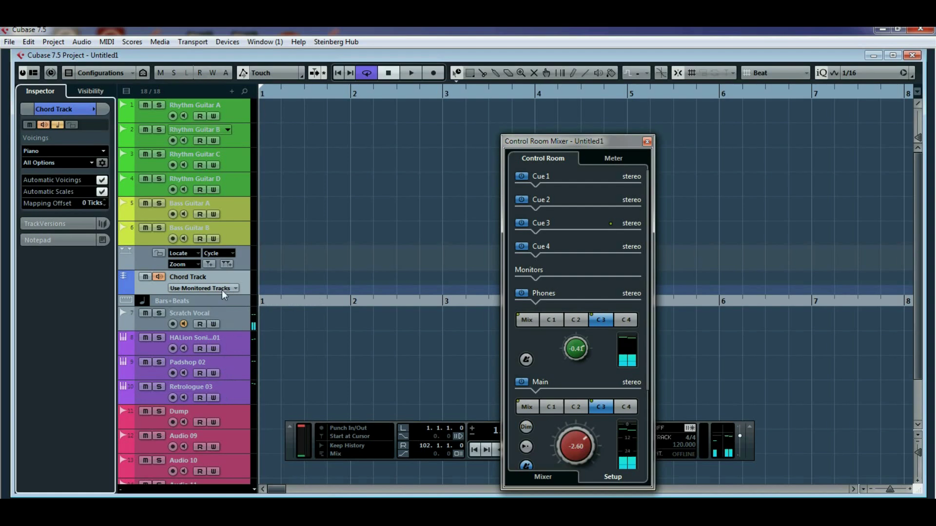
Set the Chord Track to drive HALion Sonic SE 01 instead of Use Monitored Tracks.
left_click(235, 288)
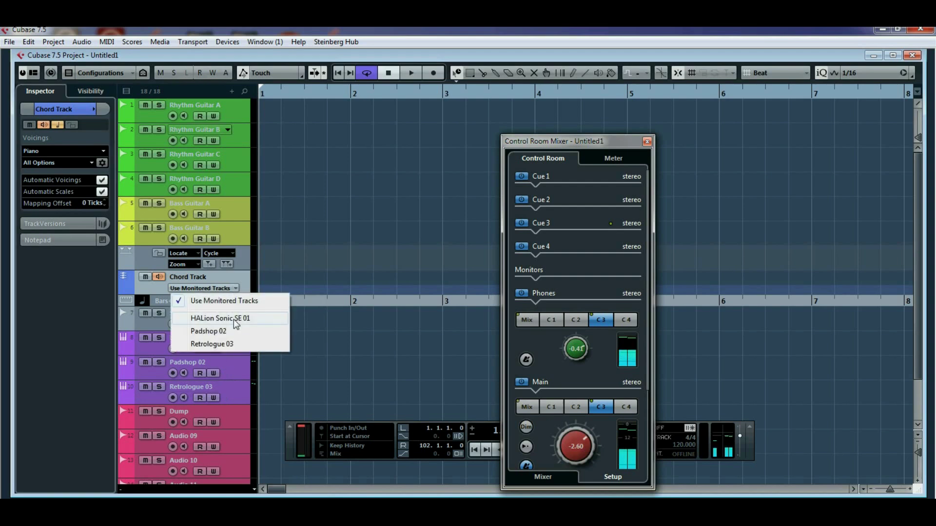
left_click(235, 320)
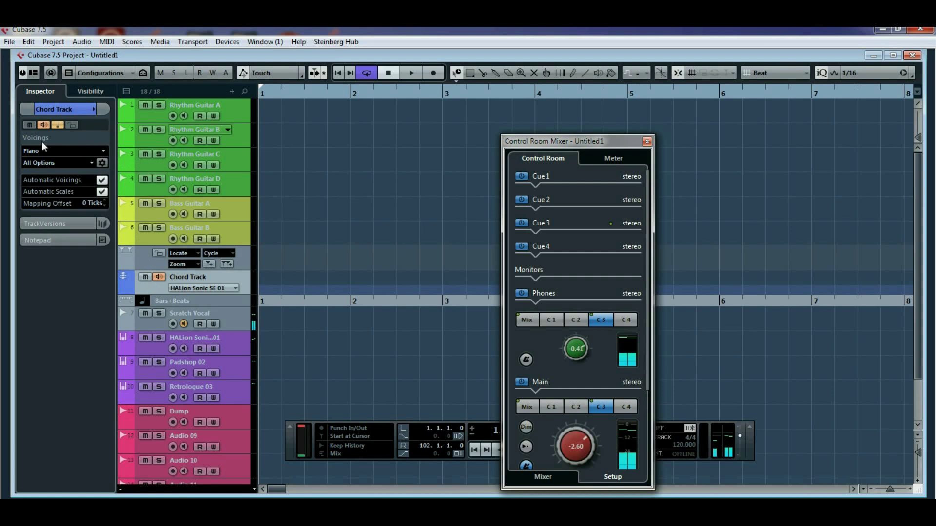
Keep the Piano voicing library and choose the Rock/Easy Jazz voicing style.
left_click(103, 152)
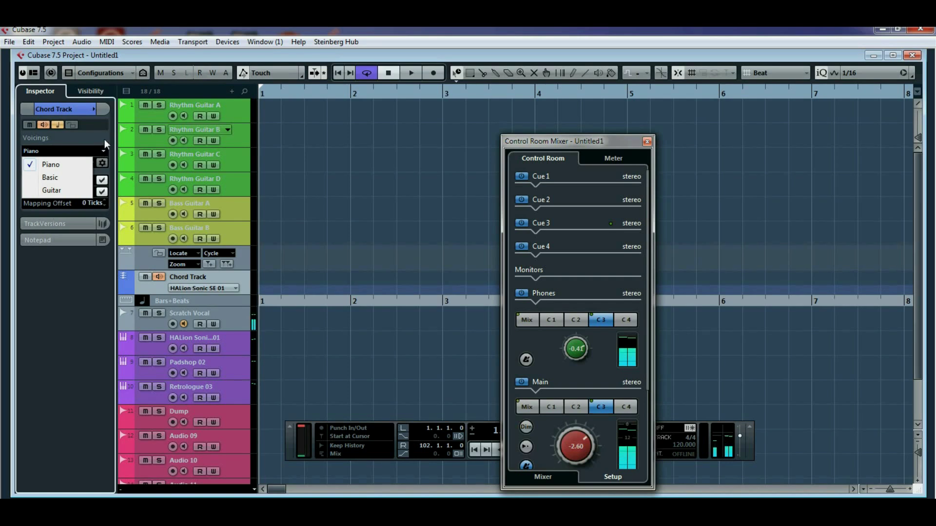
left_click(105, 144)
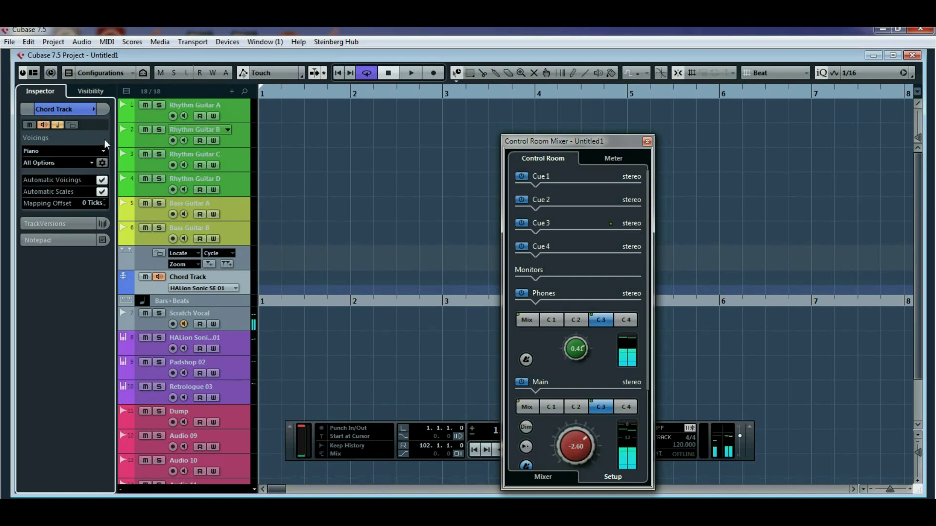
left_click(92, 163)
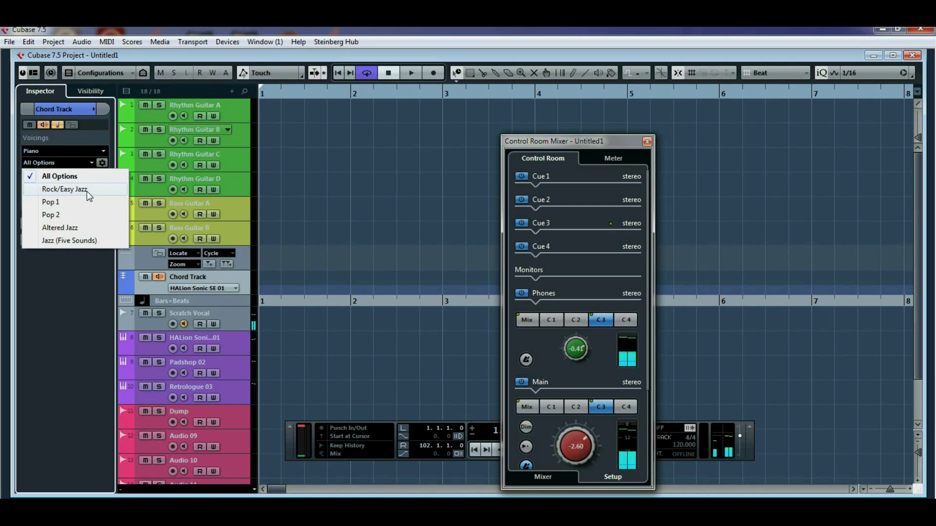
left_click(65, 189)
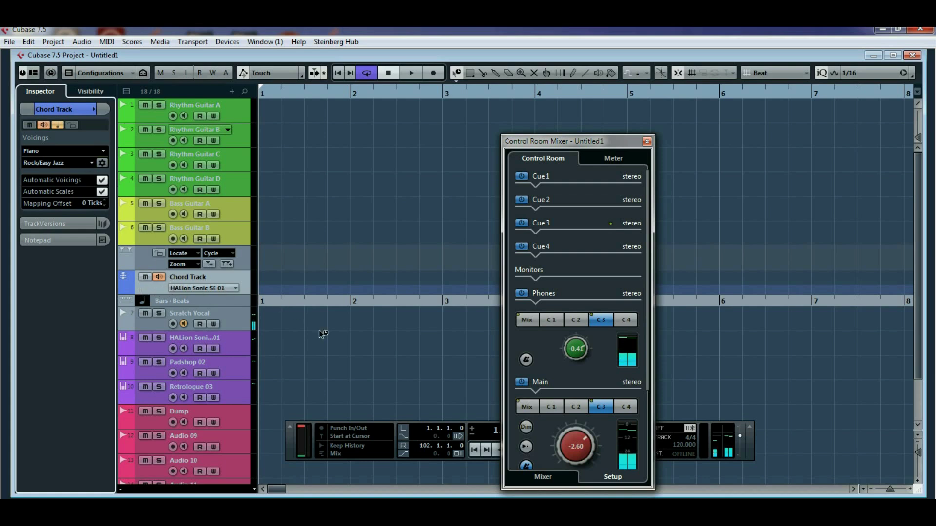
Move the Transport and Control Room windows aside and make the Chord Track row taller.
left_click_drag(289, 440, 359, 435)
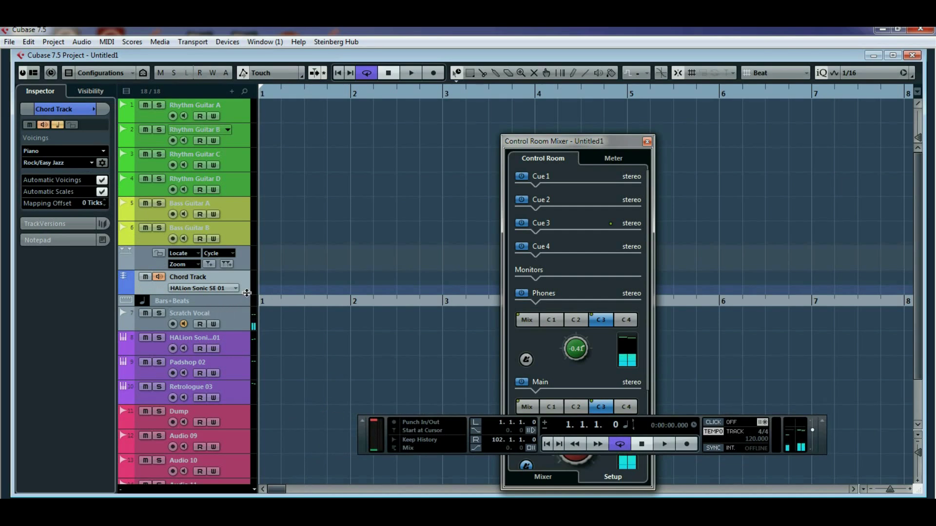
left_click_drag(246, 293, 251, 344)
left_click_drag(561, 143, 728, 401)
With the Draw tool, add empty chord events at bars 1 through 6.
right_click(364, 291)
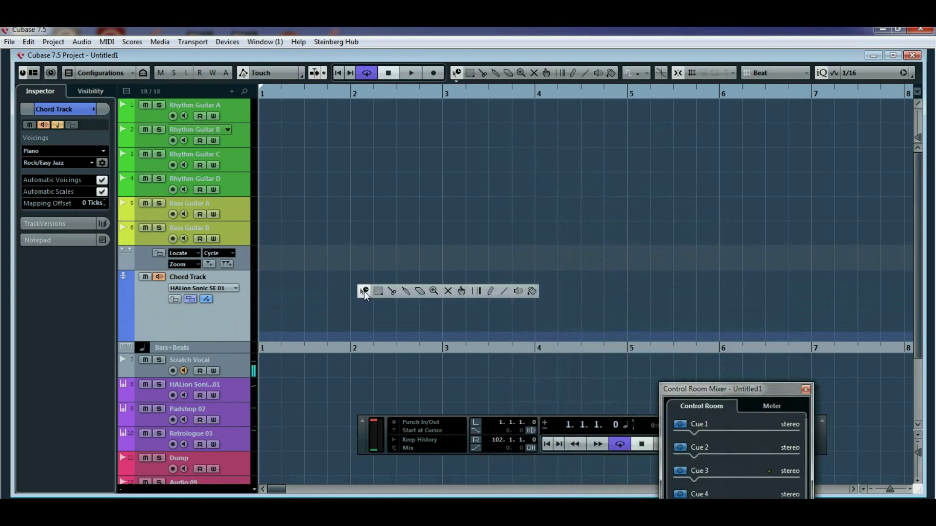
left_click(490, 291)
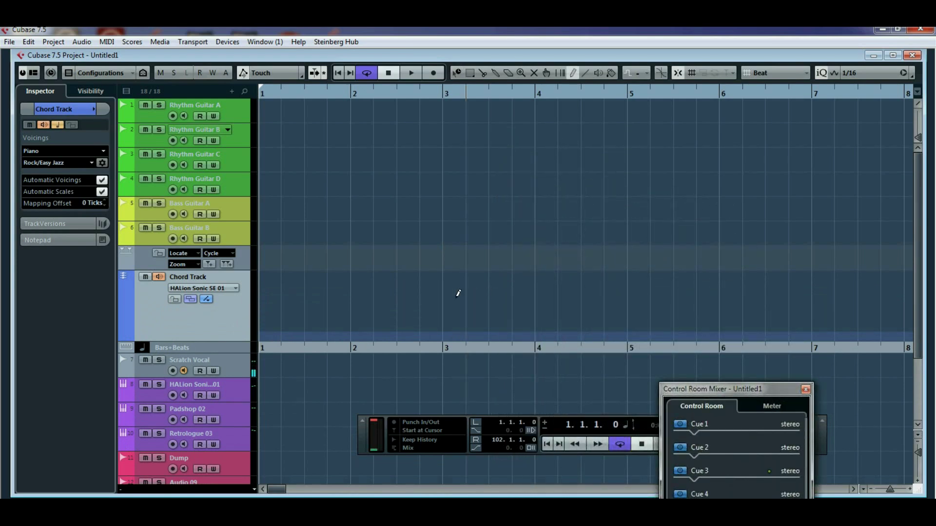
left_click(271, 303)
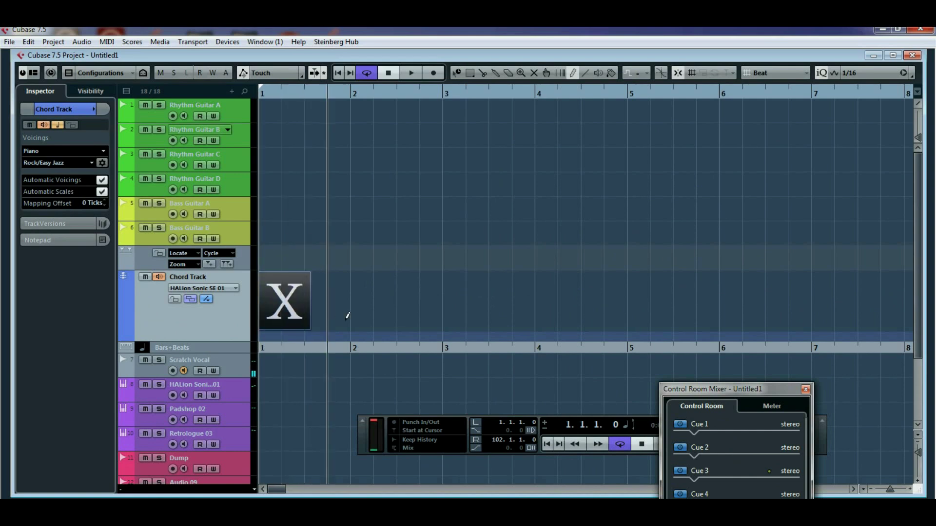
left_click(367, 309)
left_click(459, 308)
left_click(546, 316)
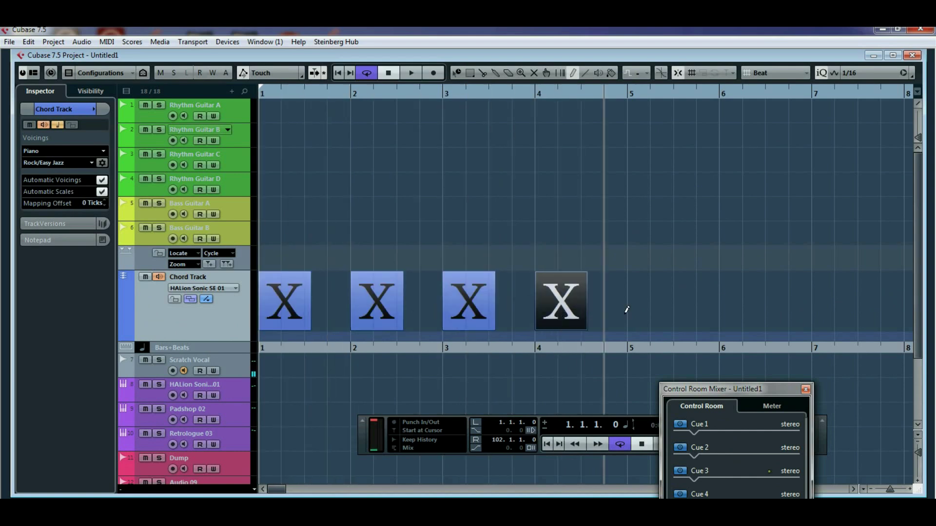
left_click(628, 310)
left_click(723, 310)
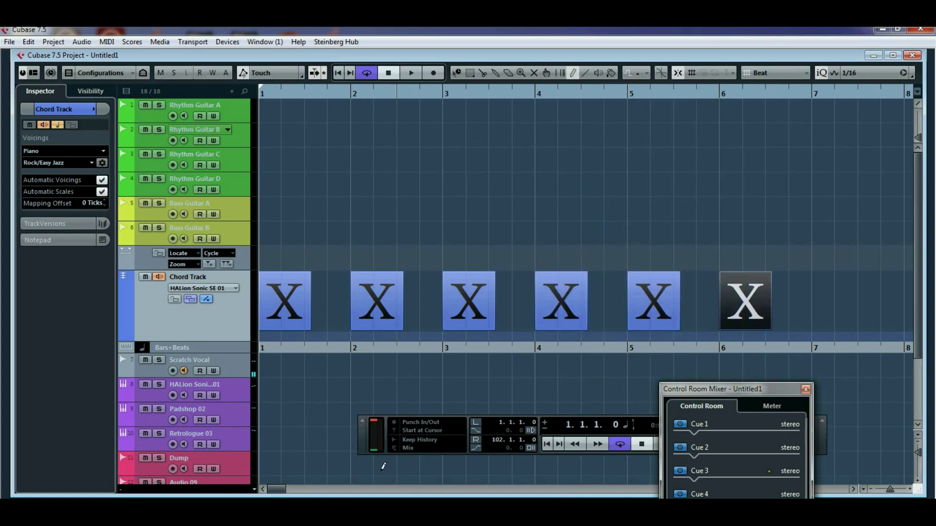
Add chord events at bars 7 and 8, then delete the extra one at bar 9.
left_click_drag(275, 490, 282, 489)
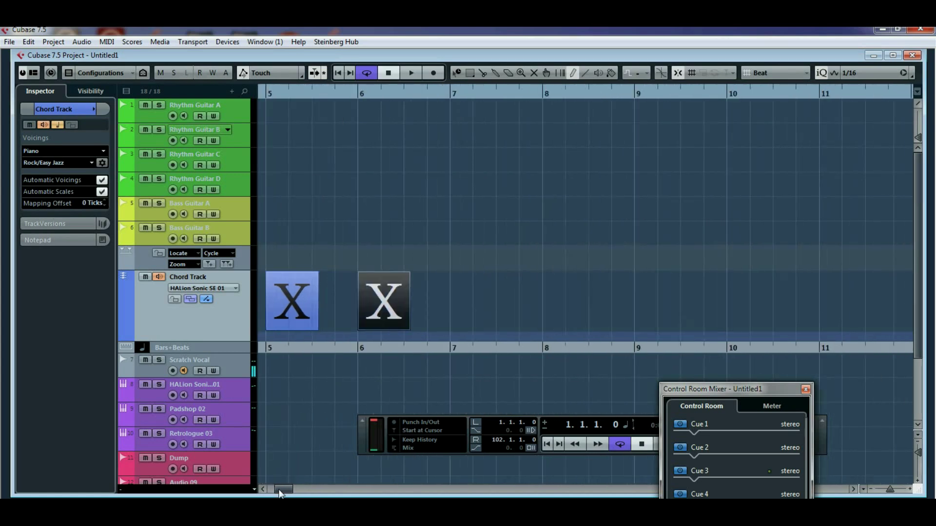
left_click(458, 292)
left_click(549, 292)
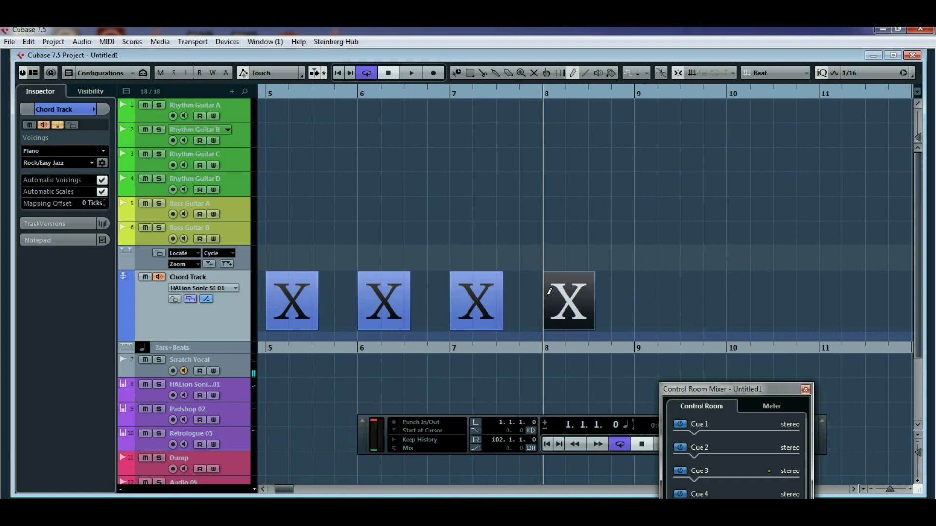
left_click(640, 292)
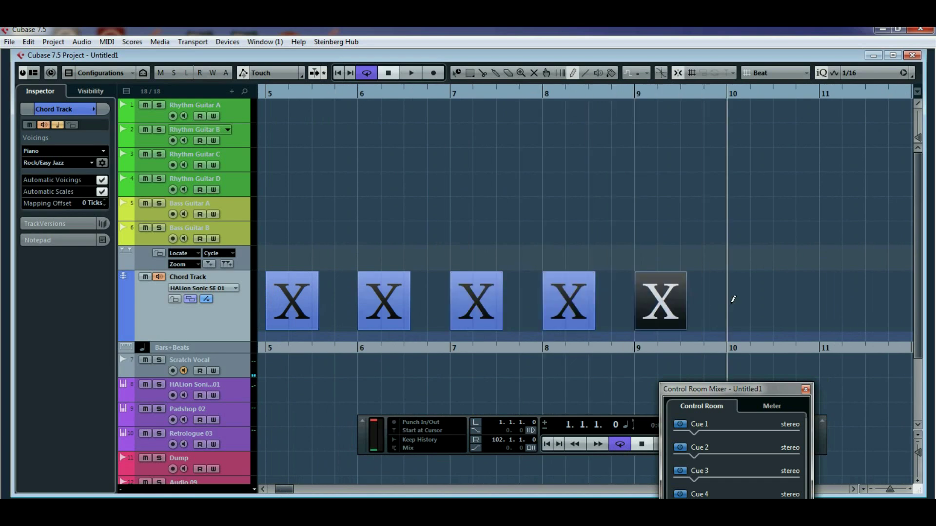
right_click(681, 274)
left_click(680, 275)
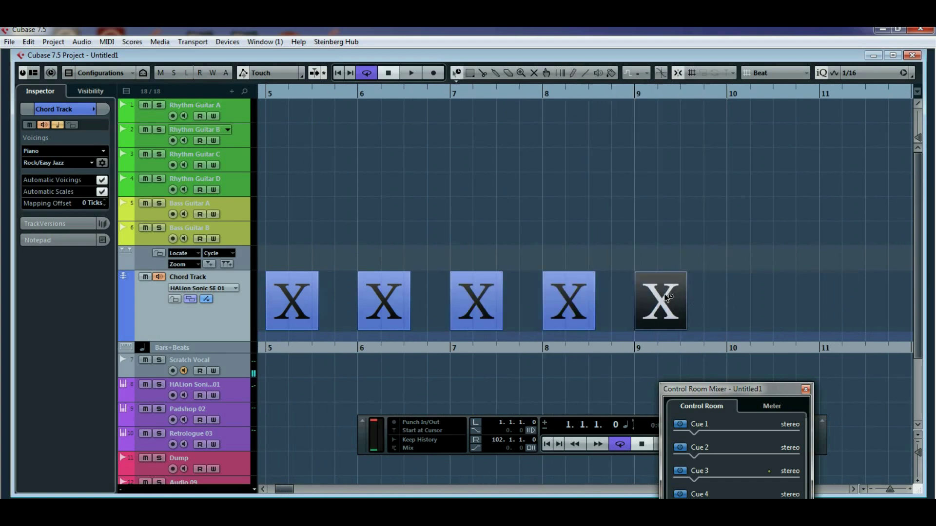
key("Delete")
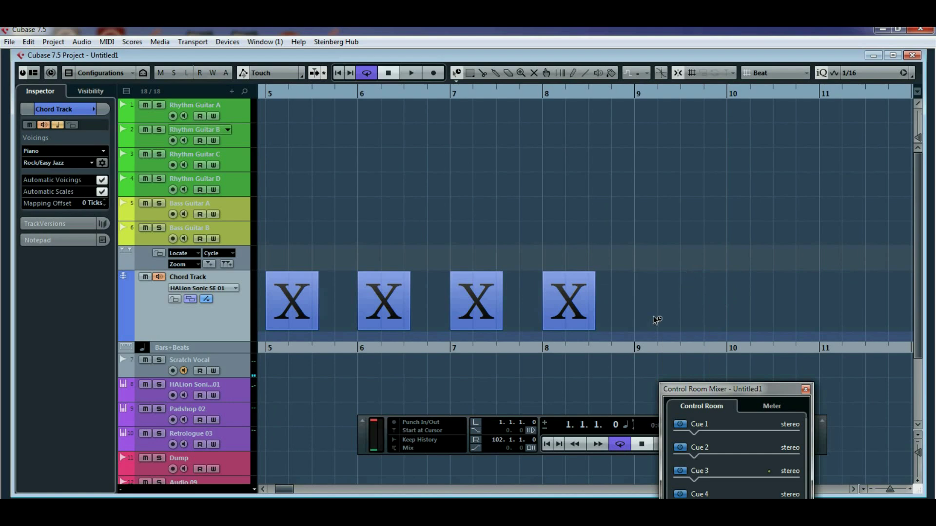
Set the bar-1 chord event to D major in the Chord Editor, then select the bar-2 chord.
left_click_drag(288, 491, 268, 487)
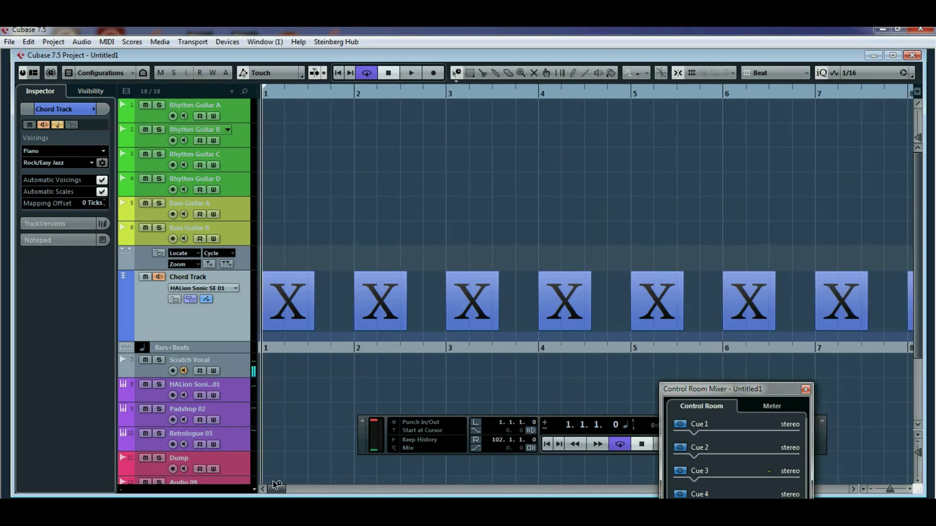
double_click(297, 303)
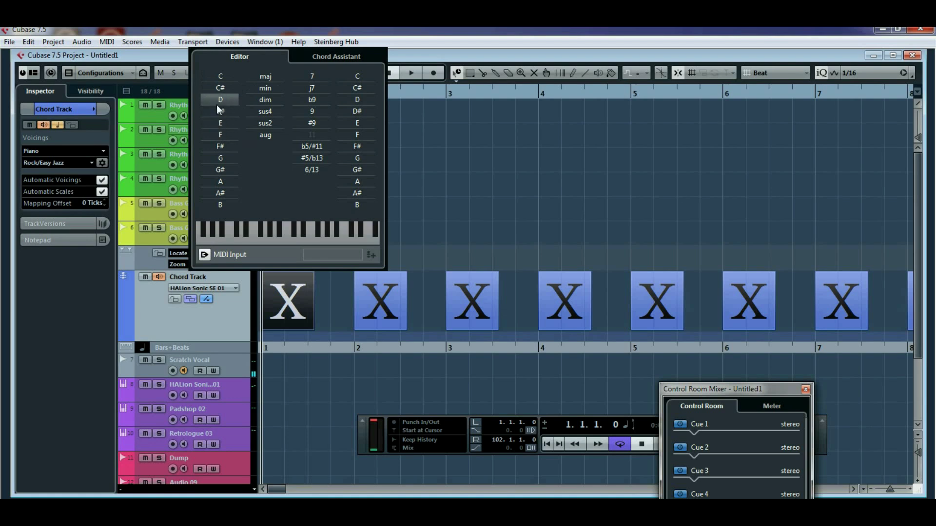
left_click(230, 102)
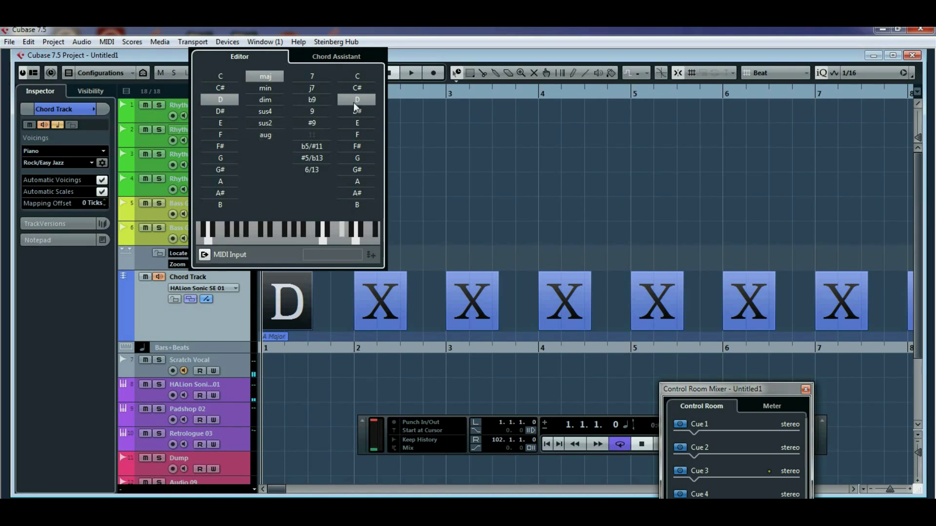
left_click(444, 51)
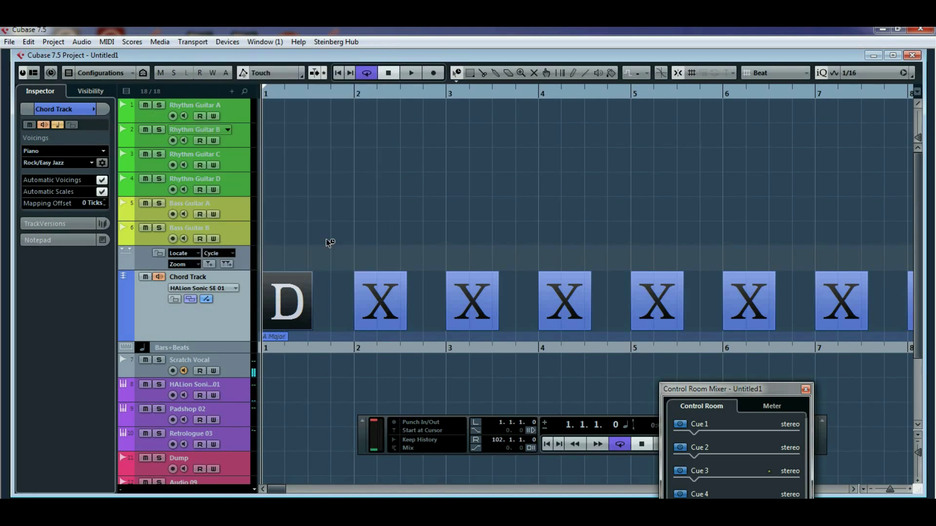
left_click(376, 297)
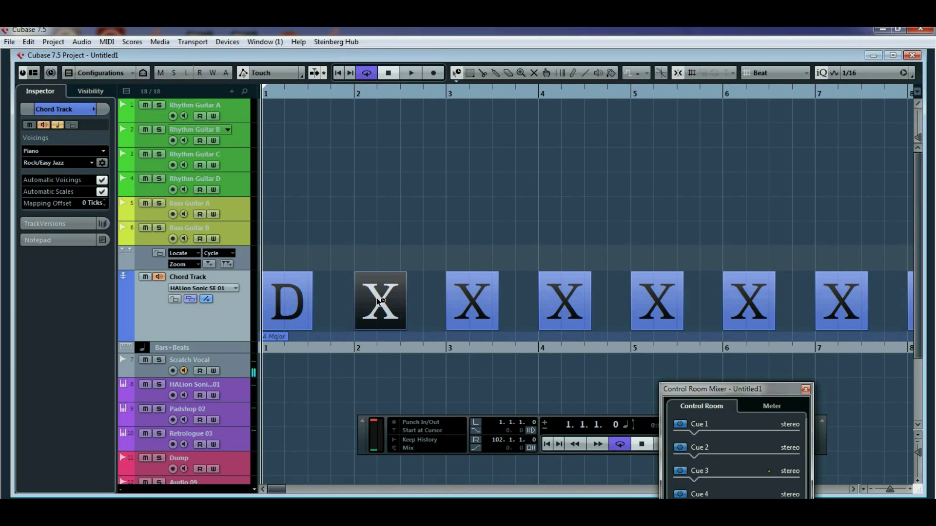
Open the Chord Assistant for the bar-2 chord, try cadence Type All, then reopen the type list.
double_click(376, 299)
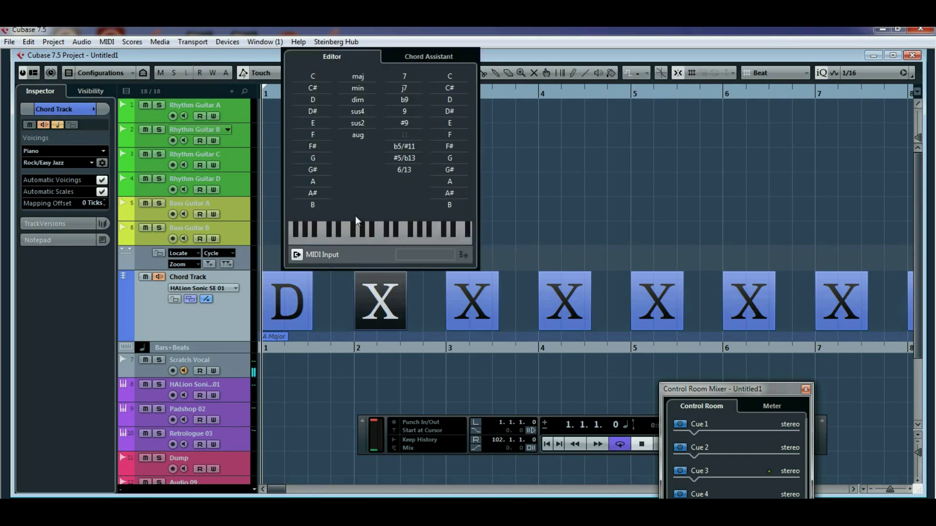
left_click(417, 56)
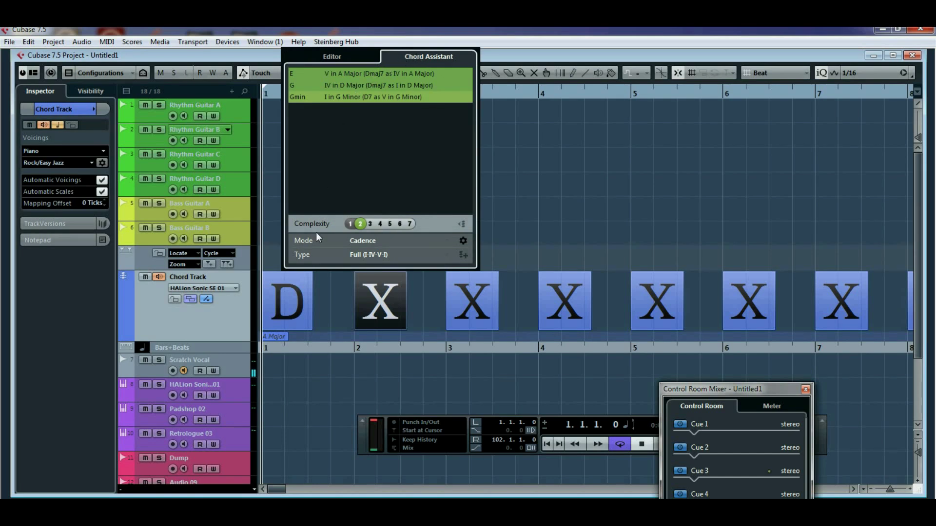
left_click(400, 258)
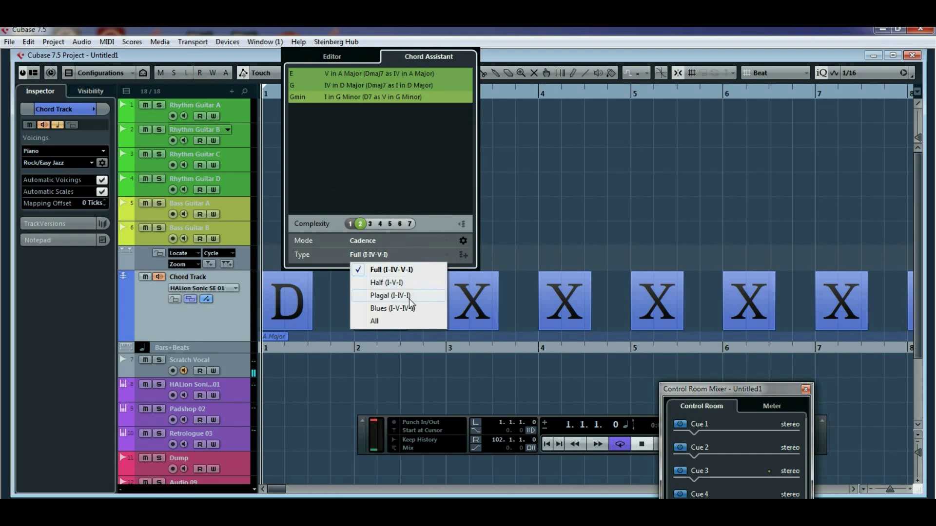
left_click(383, 322)
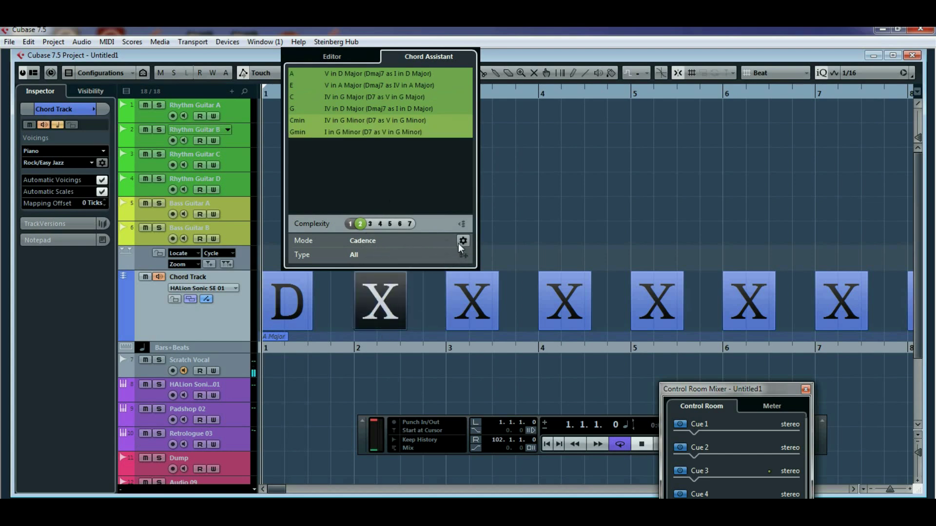
left_click(446, 258)
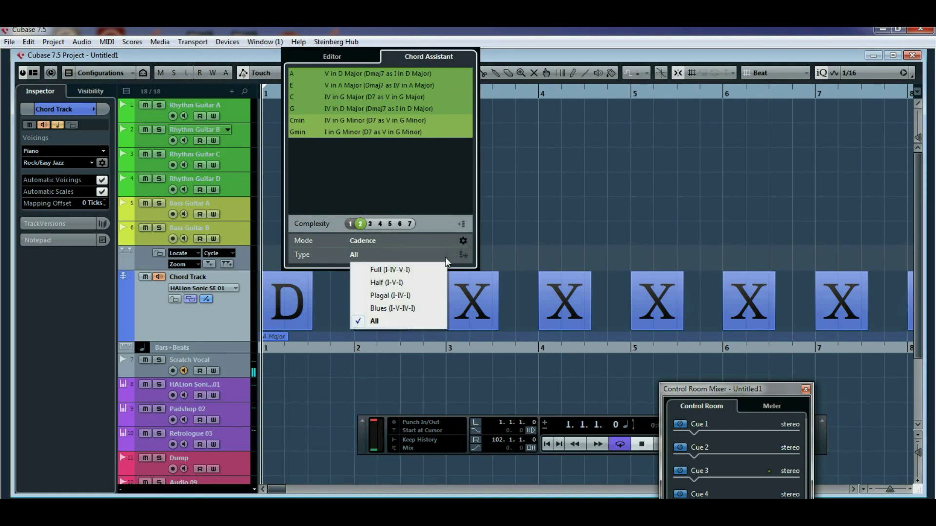
Limit Chord Assistant to I-IV-V-I cadences and set the bar-2 chord to G (IV in D Major).
left_click(412, 272)
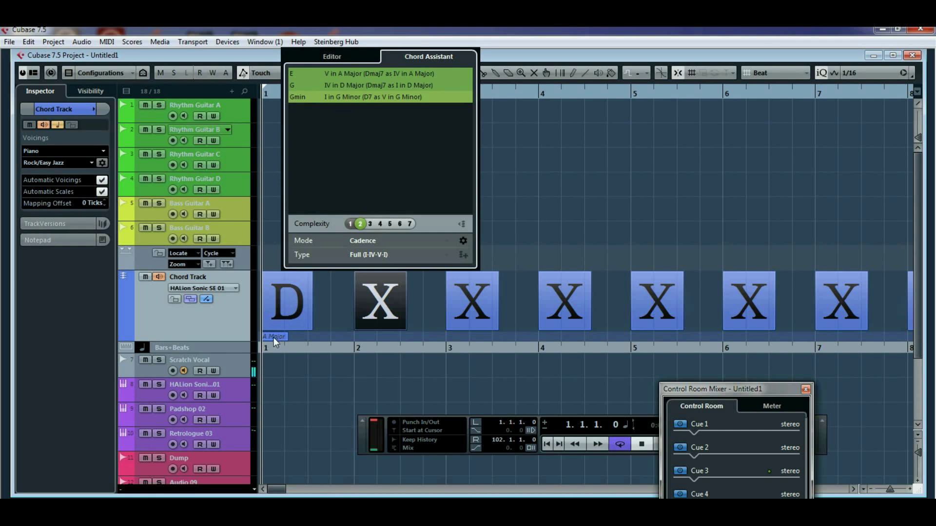
left_click(413, 86)
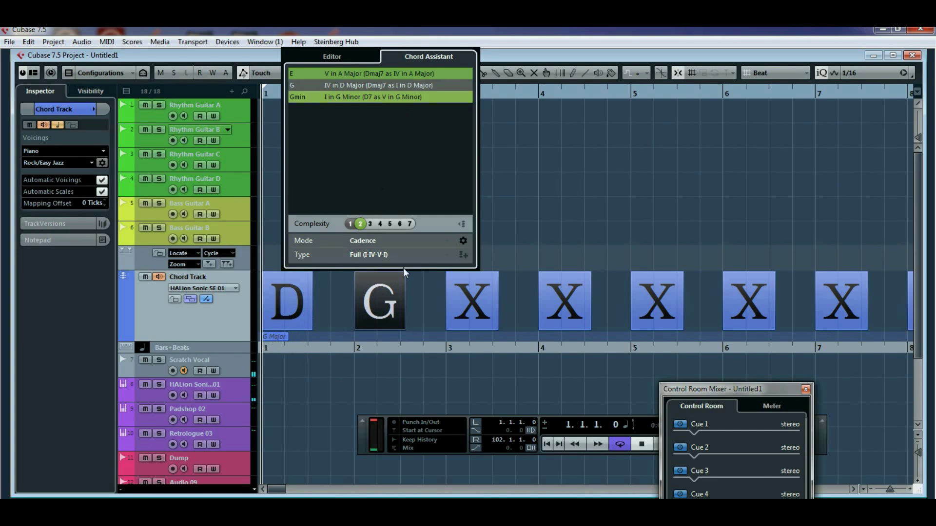
Set the undefined bar-3 chord to A from the Chord Assistant suggestions.
left_click(465, 291)
double_click(464, 291)
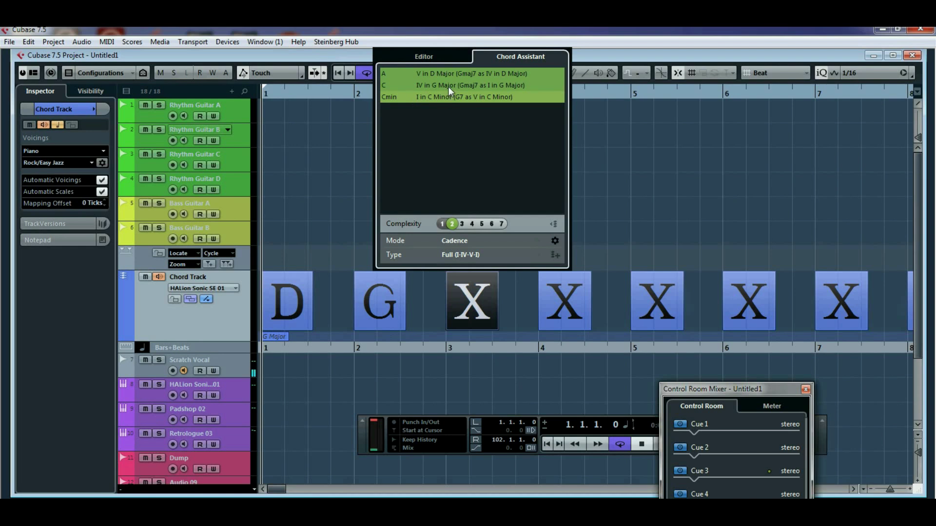
left_click(483, 74)
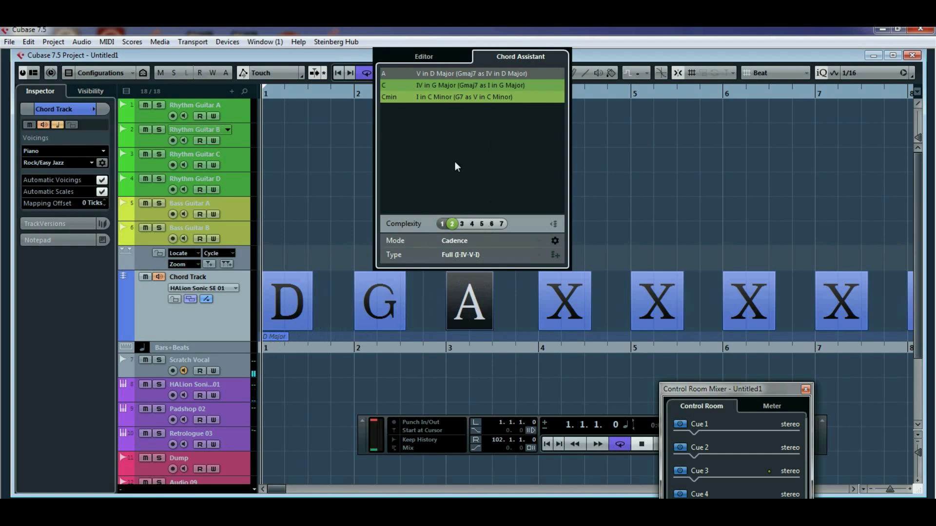
Set the empty bar-4 chord to D using the 'D – IV in A Major' suggestion.
left_click(566, 292)
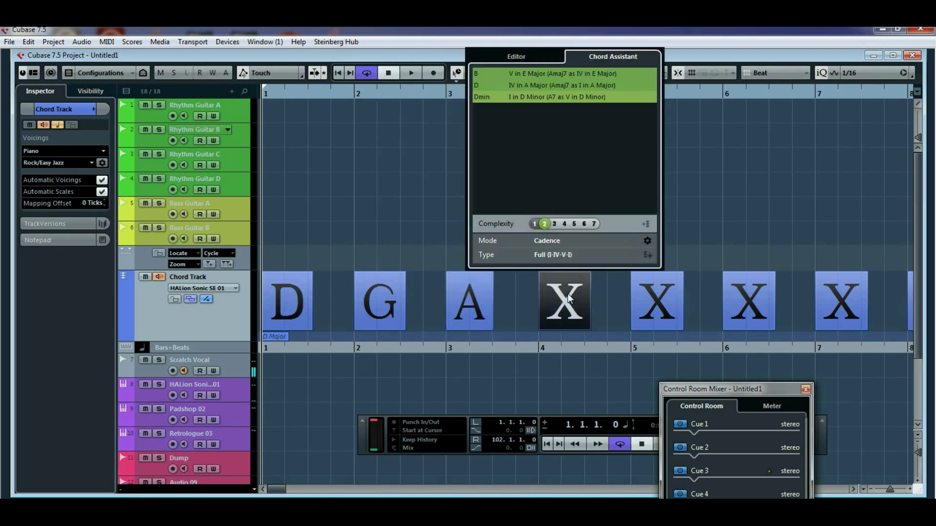
left_click(507, 84)
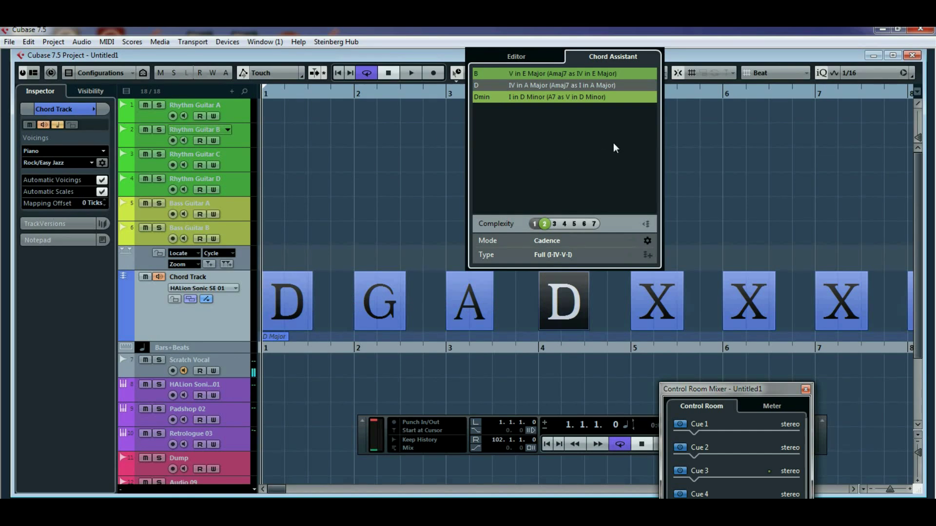
left_click(656, 295)
Compare bar-5 suggestions at complexity 2 to 5, then pick Emin at complexity 3.
double_click(656, 295)
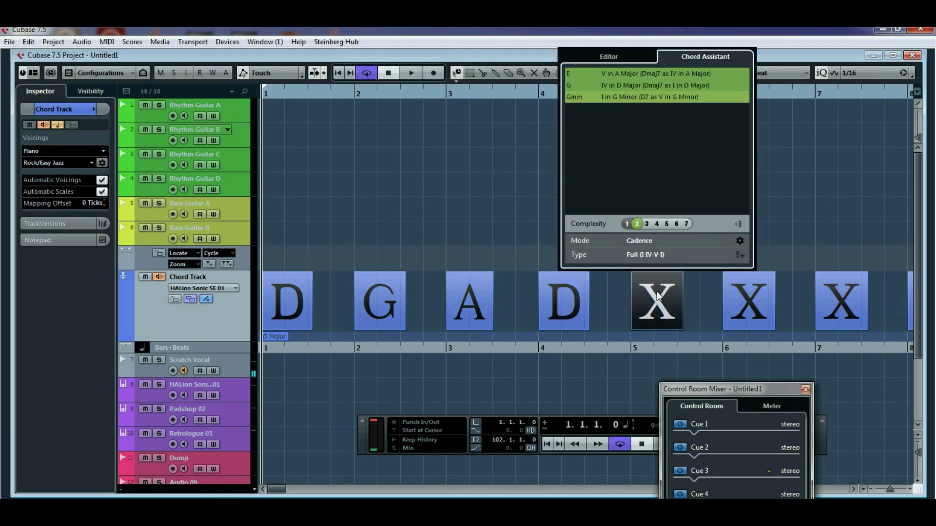
left_click(646, 223)
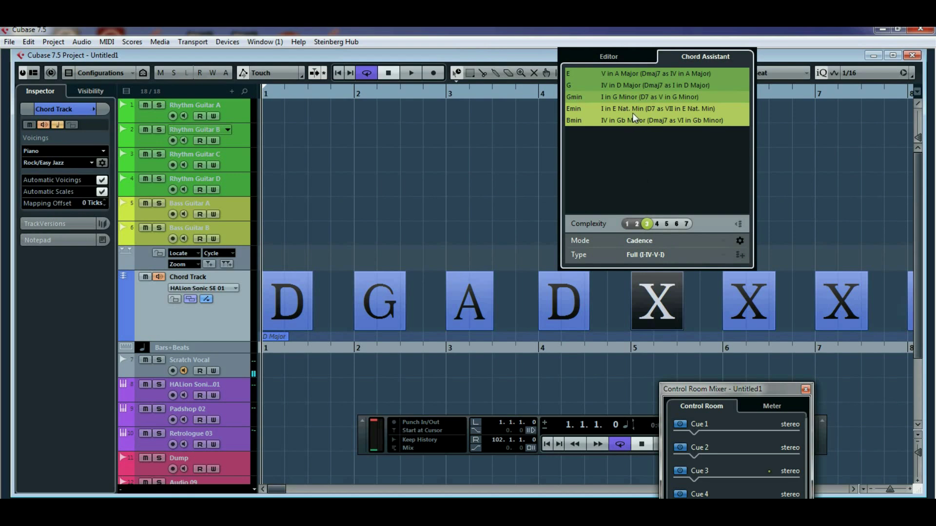
left_click(637, 225)
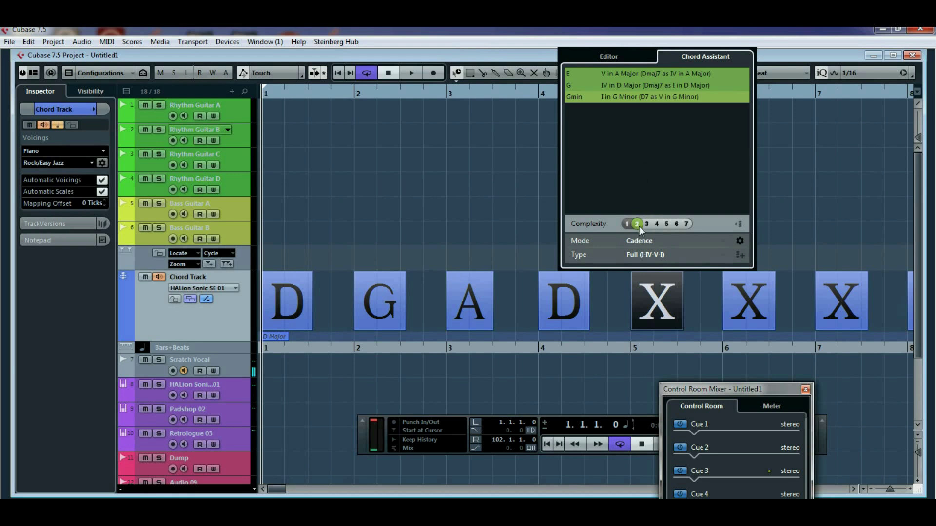
left_click(646, 224)
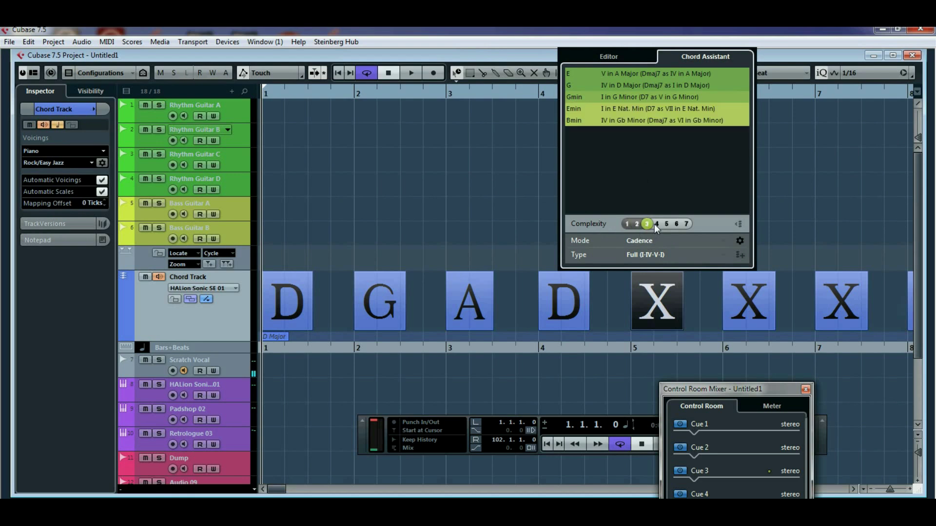
left_click(656, 224)
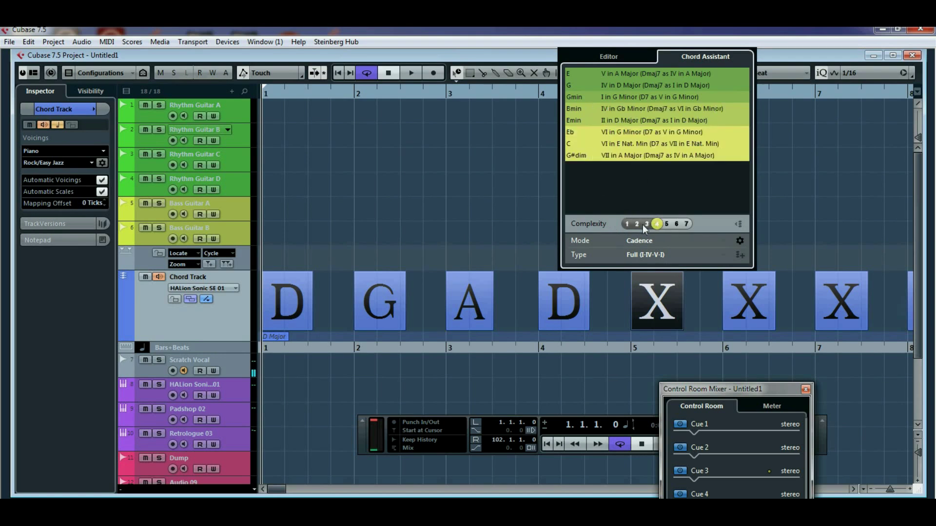
left_click(665, 224)
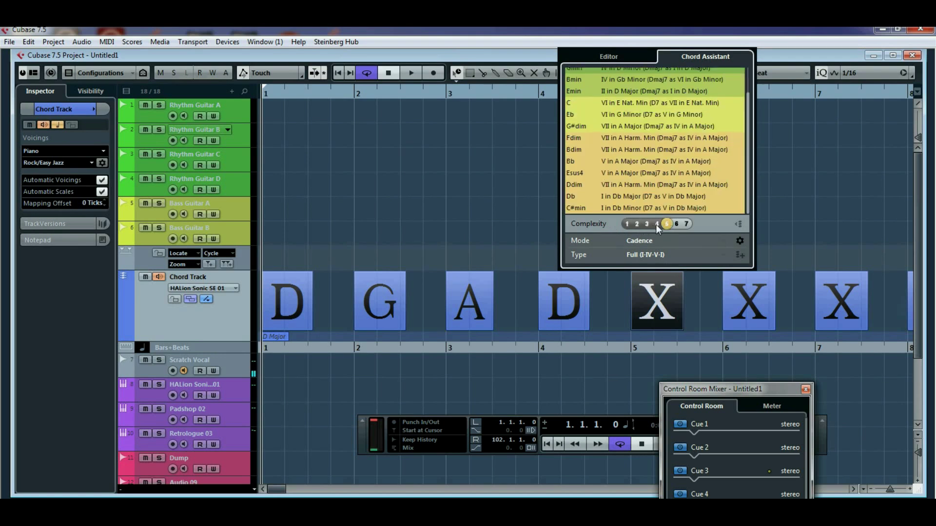
left_click(657, 224)
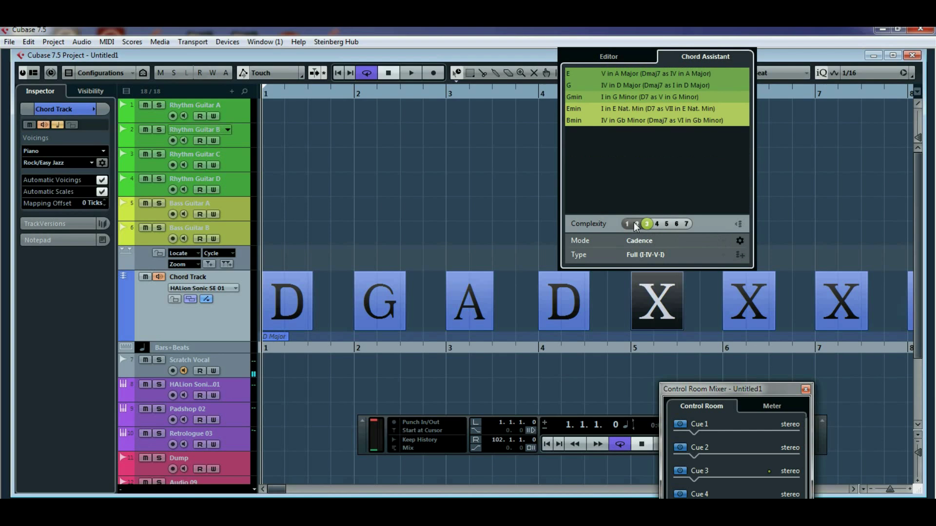
left_click(638, 224)
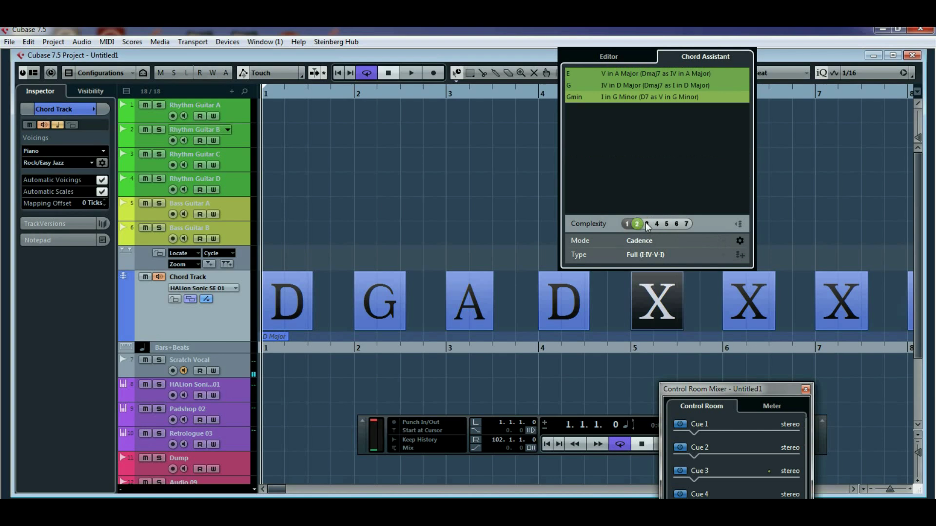
left_click(647, 224)
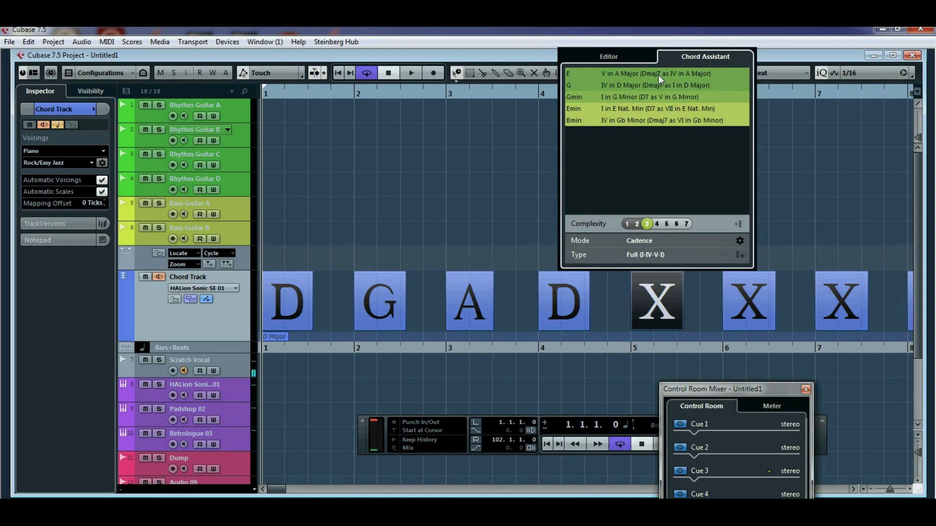
left_click(646, 111)
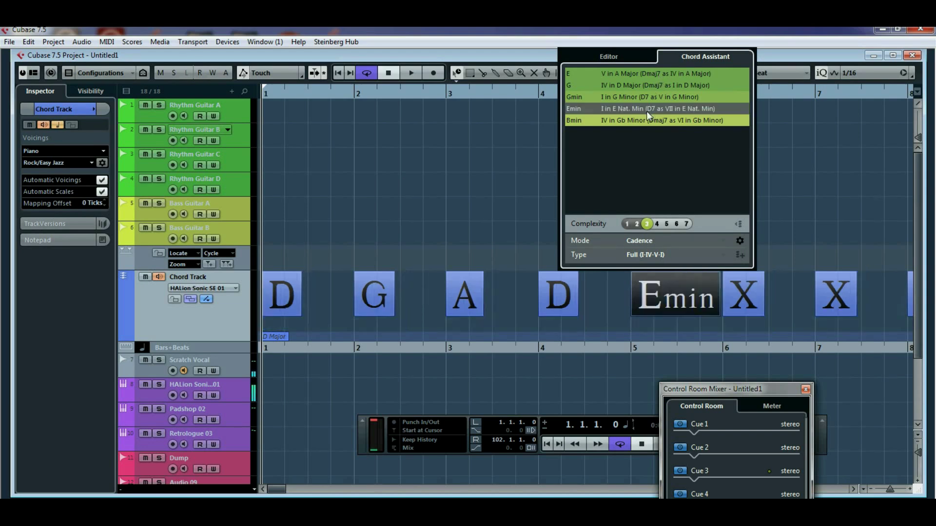
Set the bar-6 chord to F#min from complexity-2 suggestions.
left_click(749, 302)
double_click(749, 302)
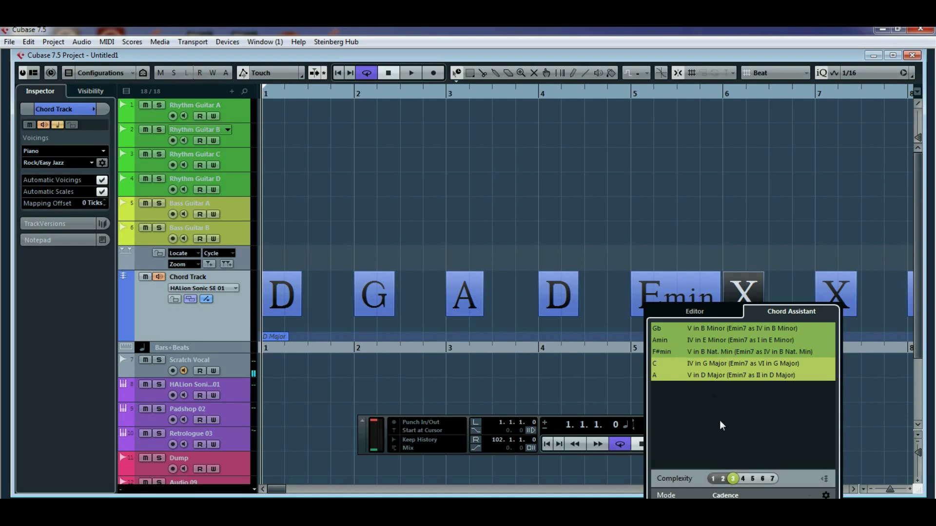
left_click(724, 480)
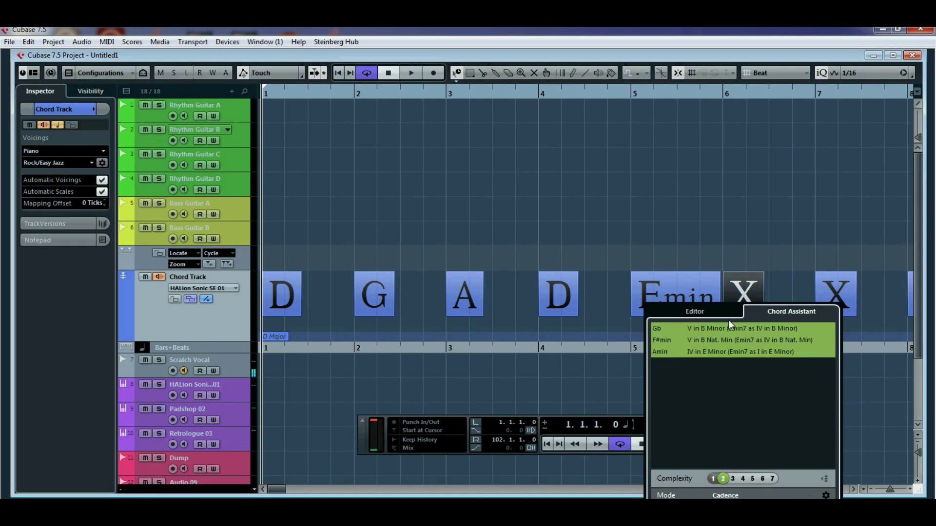
left_click(669, 341)
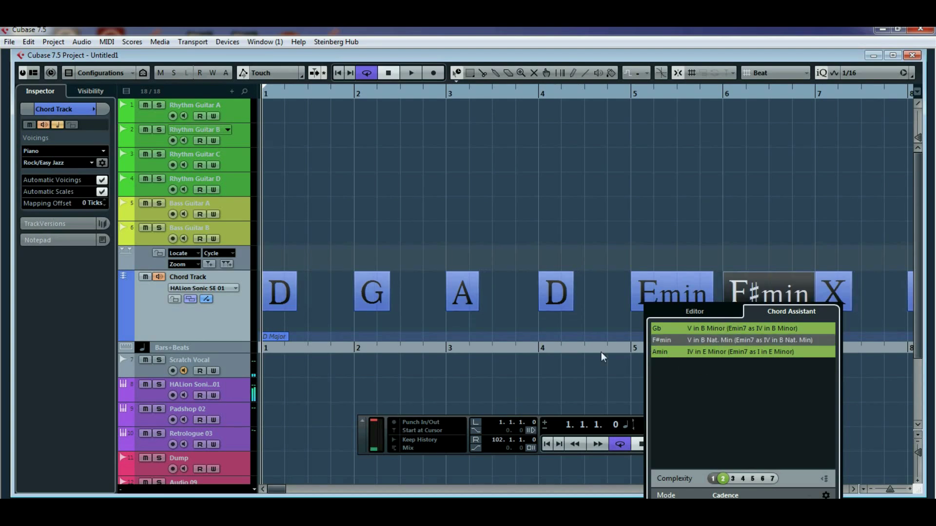
left_click(493, 331)
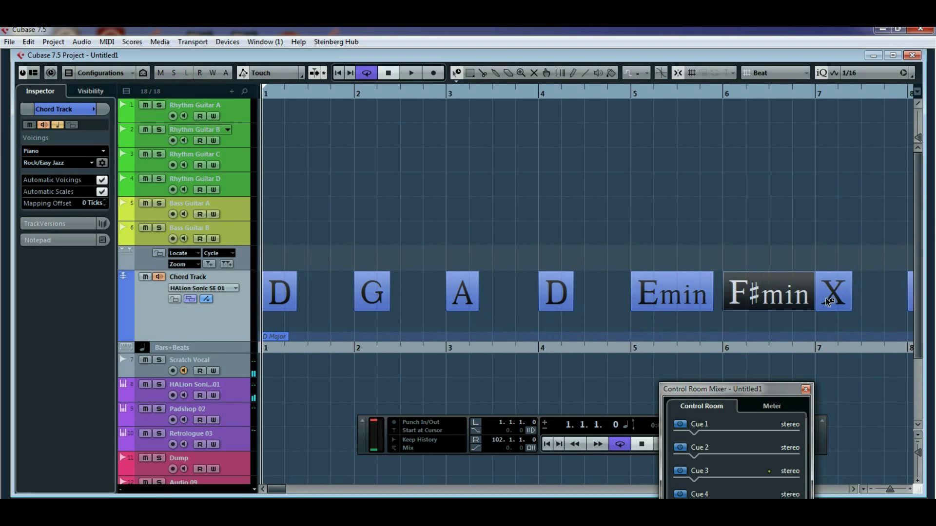
Set the bar-7 chord's root to D in the chord Editor.
double_click(834, 289)
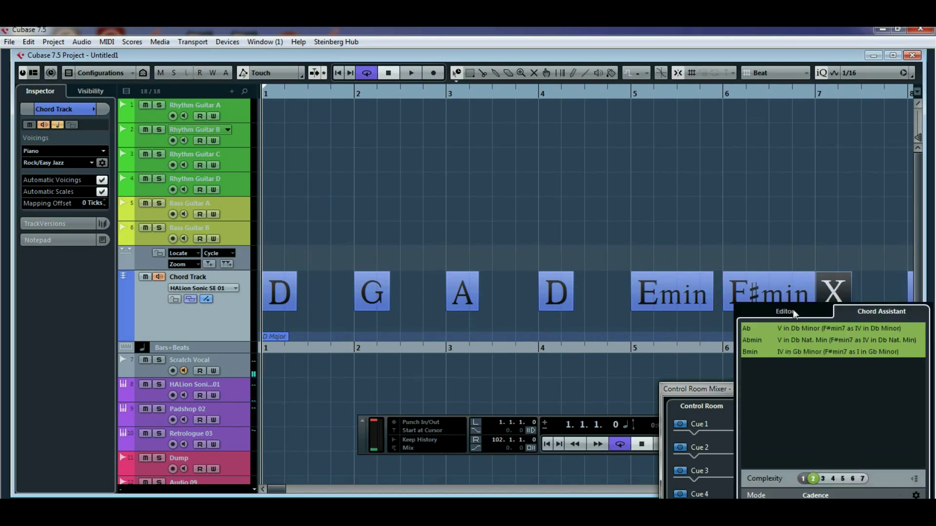
left_click(845, 254)
double_click(833, 293)
left_click(770, 310)
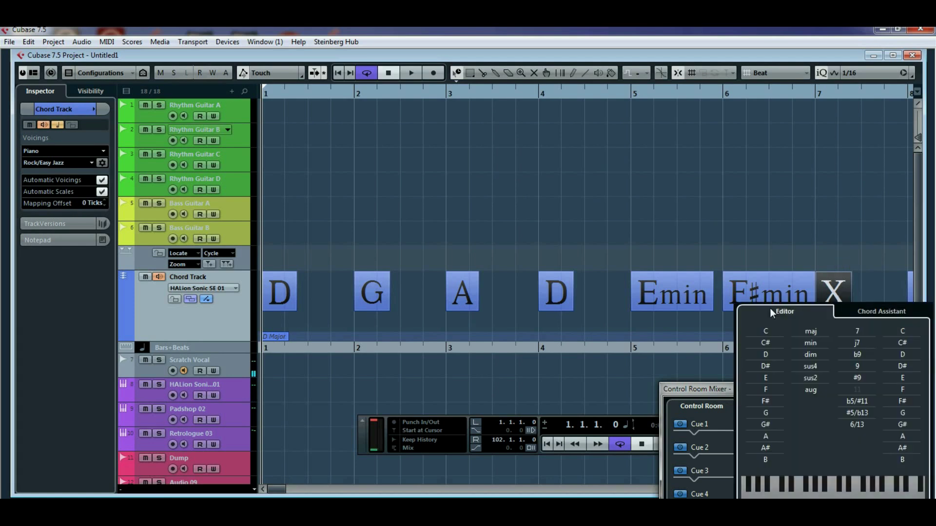
left_click(774, 355)
left_click(276, 489)
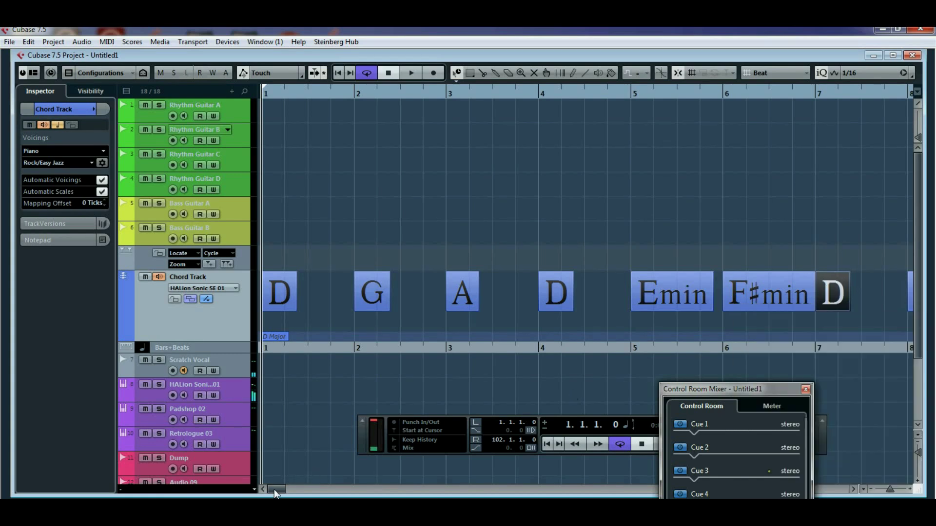
left_click_drag(278, 489, 284, 491)
Set the bar-8 chord to G from the suggested chords list.
double_click(644, 298)
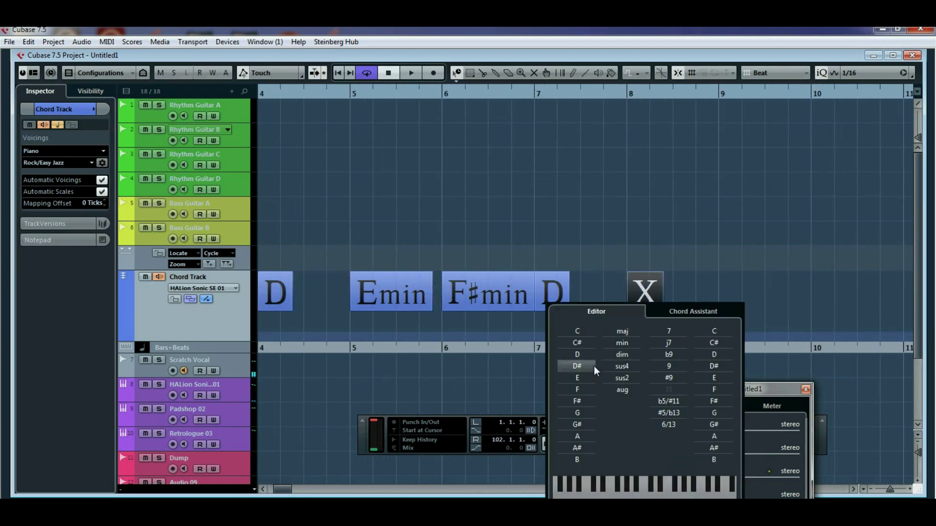
left_click(698, 314)
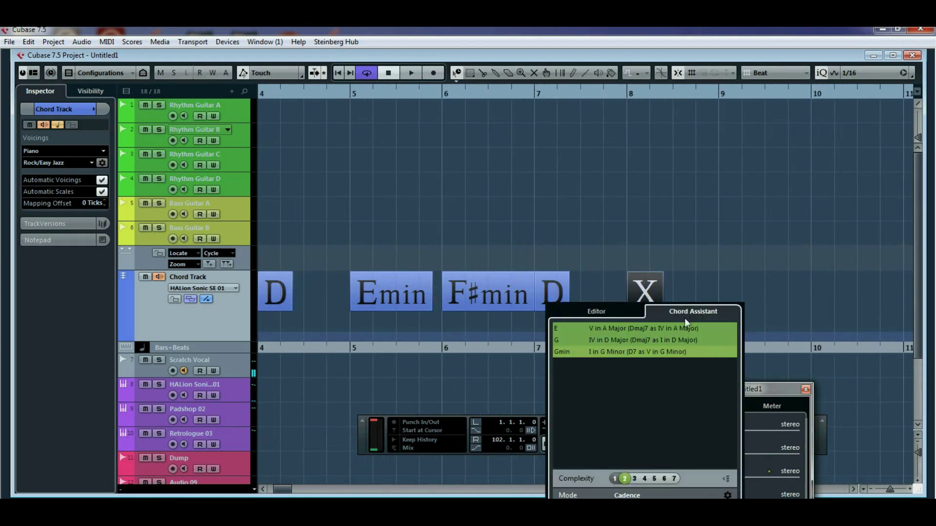
left_click(629, 344)
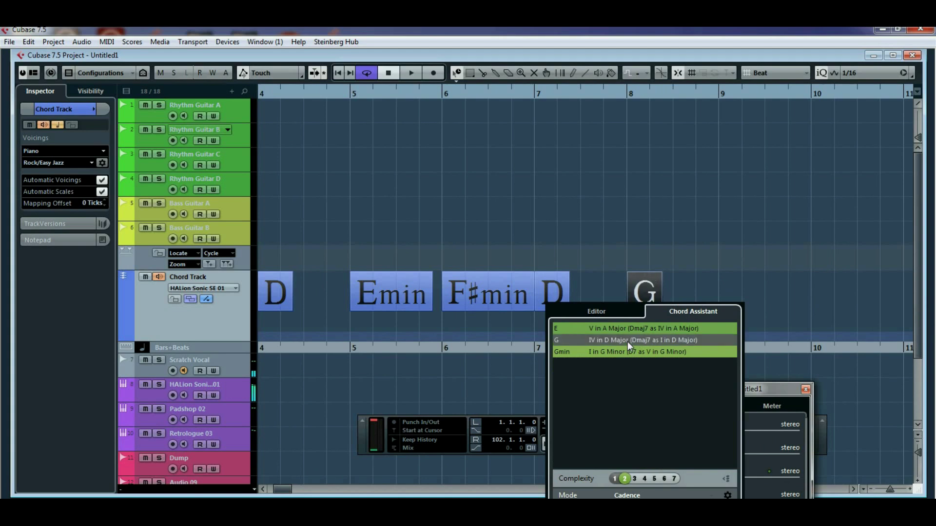
left_click(623, 206)
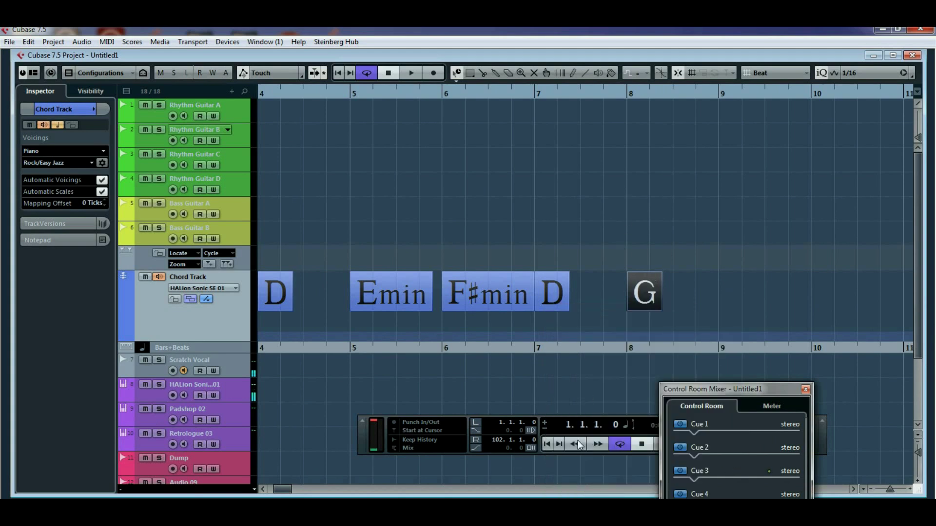
Set the right locator to bar 9.
double_click(502, 440)
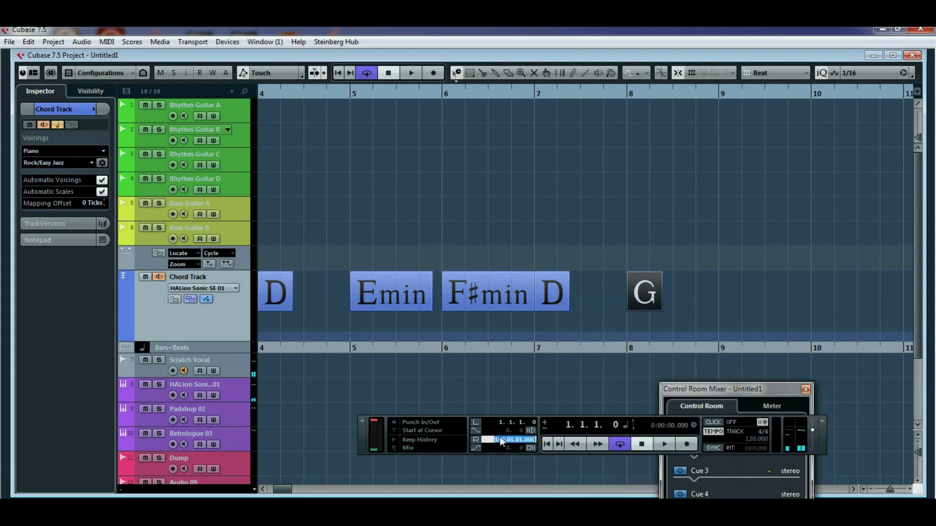
type("9")
key("Return")
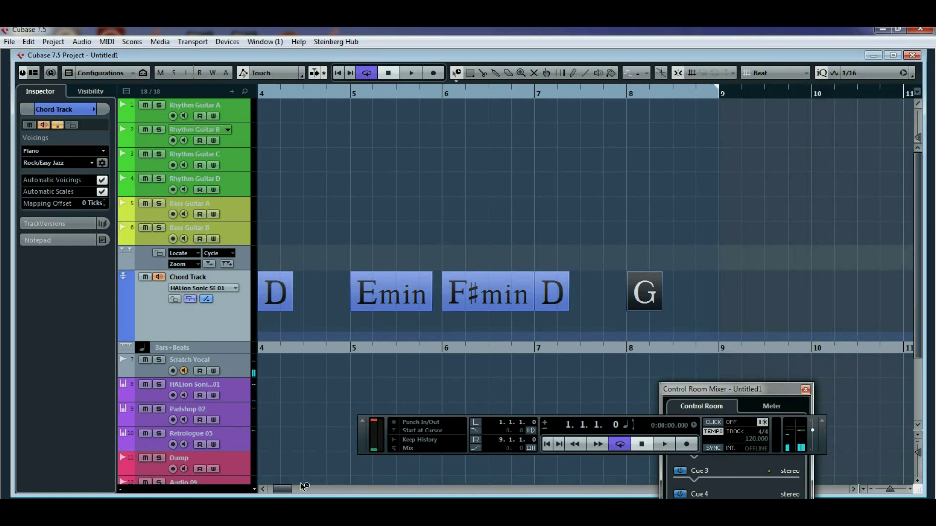
left_click_drag(286, 491, 273, 491)
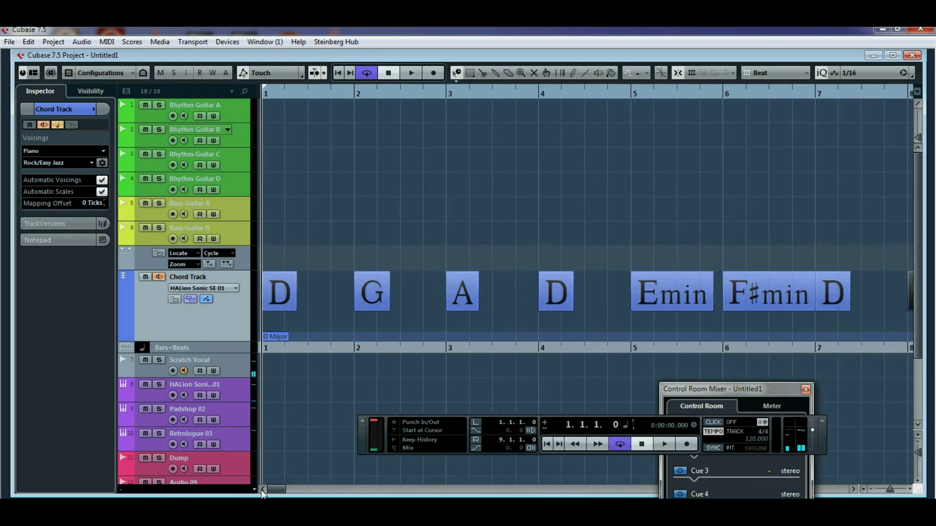
Play the D-G-A-D-Emin-F#min-D-G progression from the start, then stop after bar 2.
left_click(408, 73)
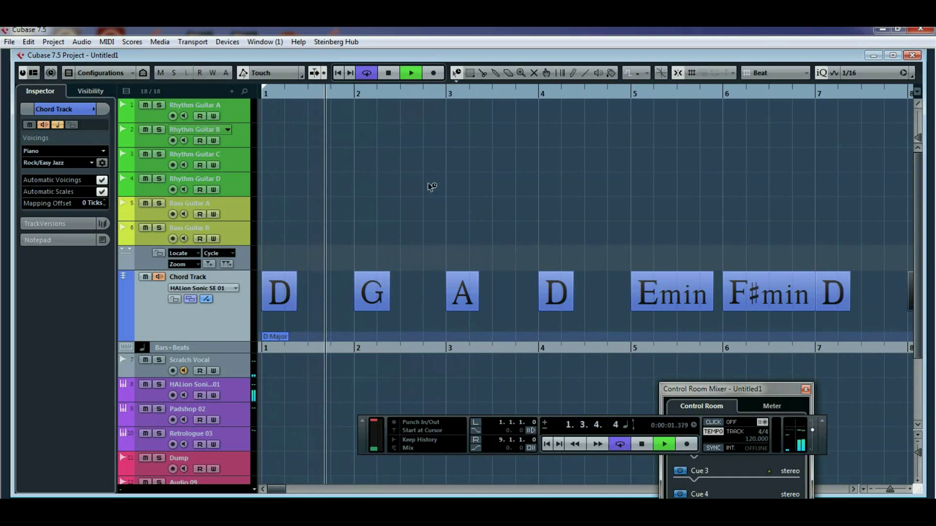
left_click(642, 445)
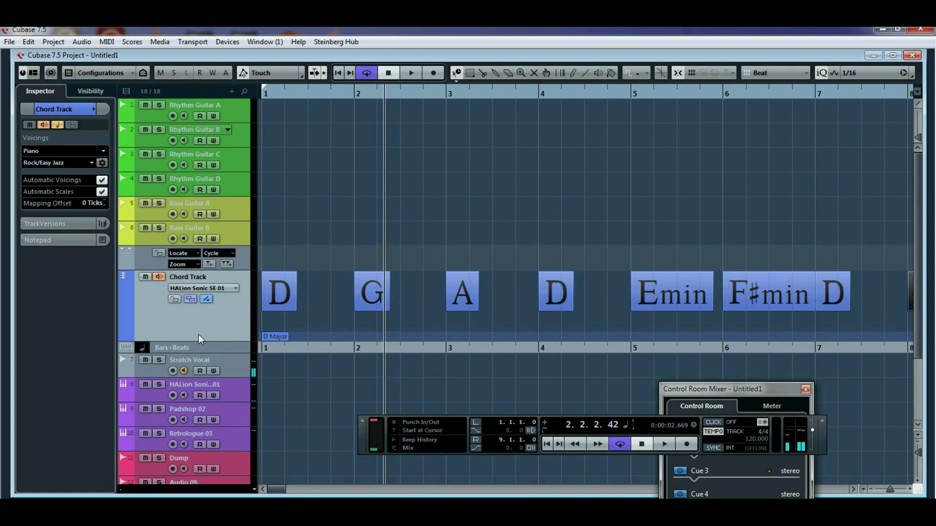
Add one new MIDI track to the project from the MIDI menu.
left_click(106, 41)
mouse_move(55, 43)
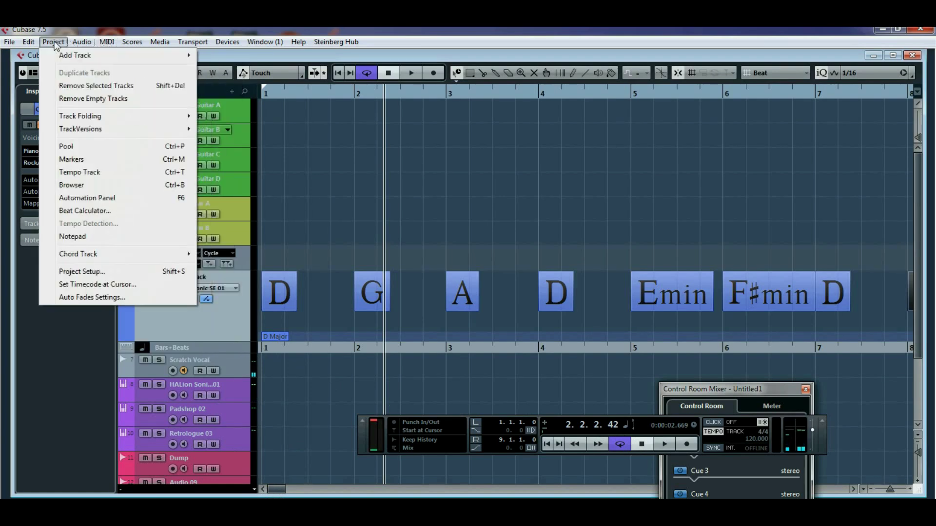
mouse_move(146, 58)
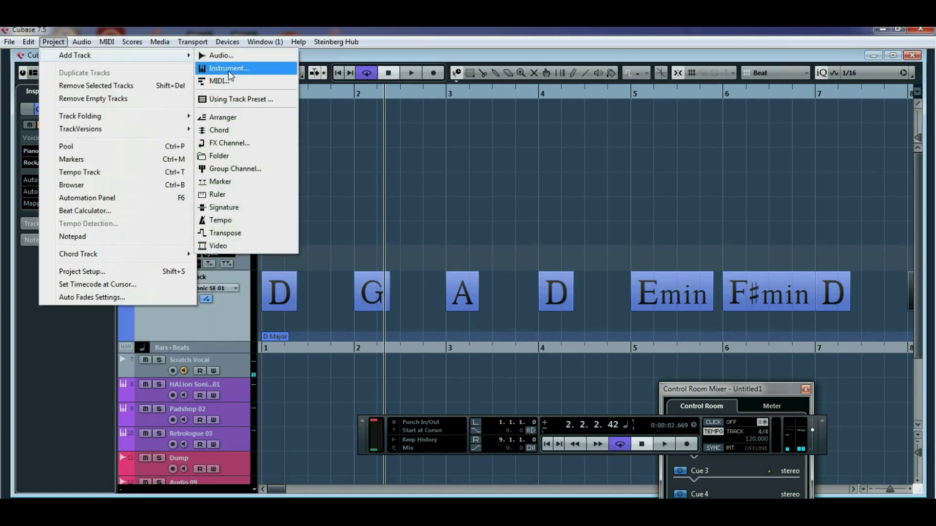
left_click(229, 83)
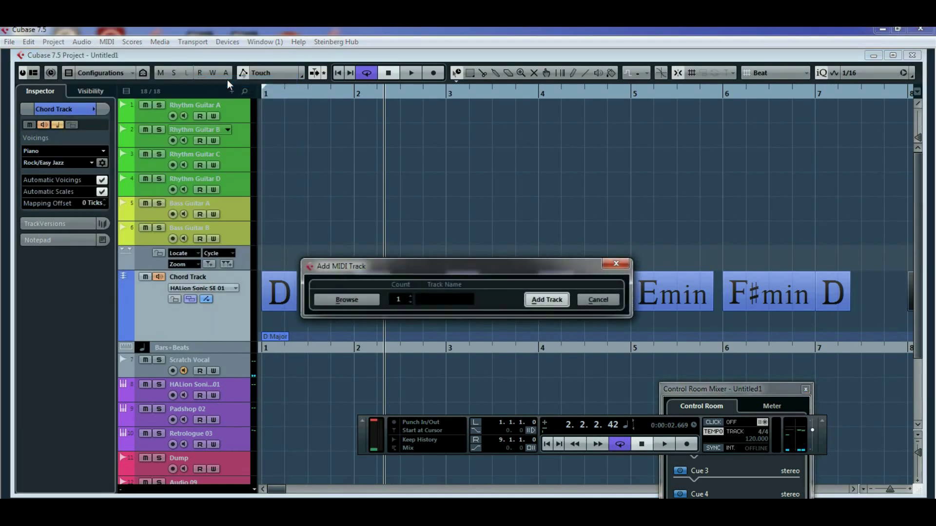
left_click(546, 300)
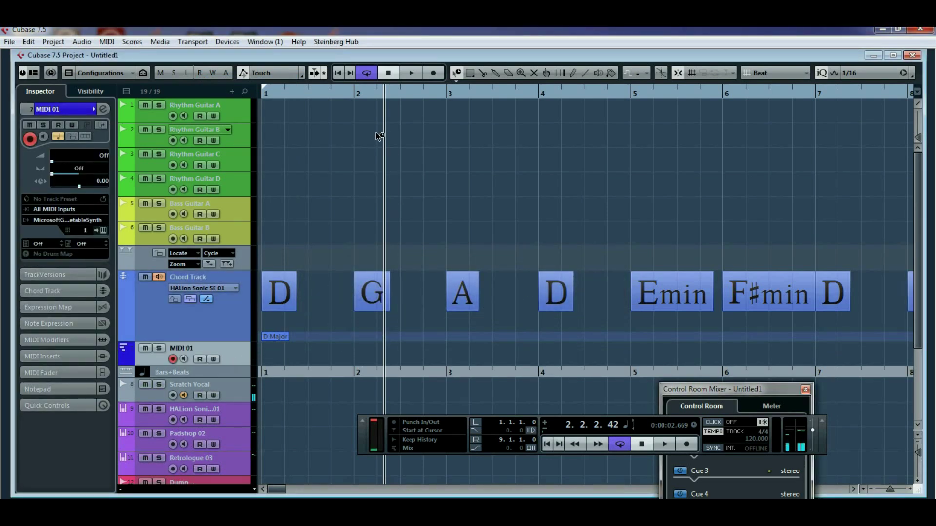
Drag the eight chord events onto MIDI 01, creating D, G, A, D, Emin, F#min, D, G parts.
left_click(373, 283)
left_click_drag(373, 282, 372, 349)
left_click_drag(476, 288, 467, 349)
left_click_drag(545, 309, 563, 349)
left_click_drag(655, 303, 660, 349)
left_click_drag(754, 300, 762, 349)
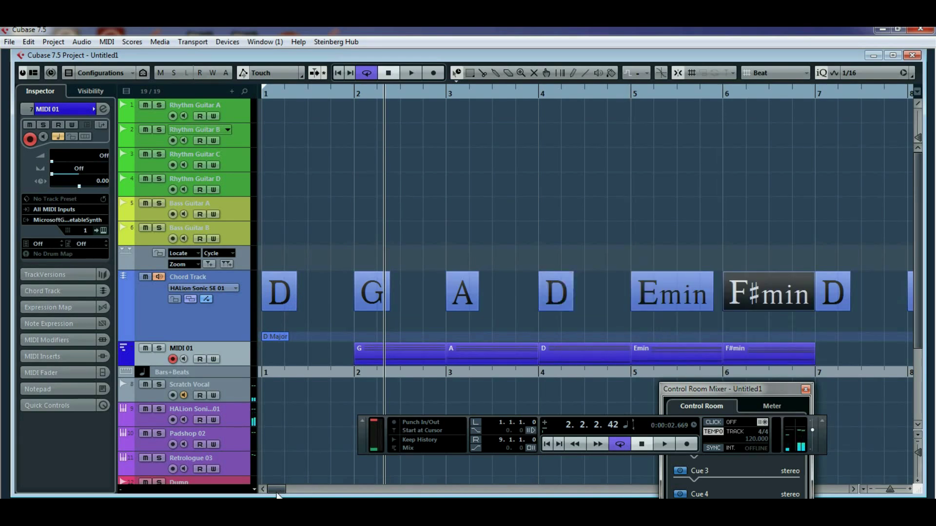
left_click_drag(279, 492, 285, 493)
left_click_drag(493, 293, 505, 358)
left_click_drag(585, 298, 591, 356)
left_click_drag(290, 493, 283, 493)
left_click_drag(286, 325, 290, 349)
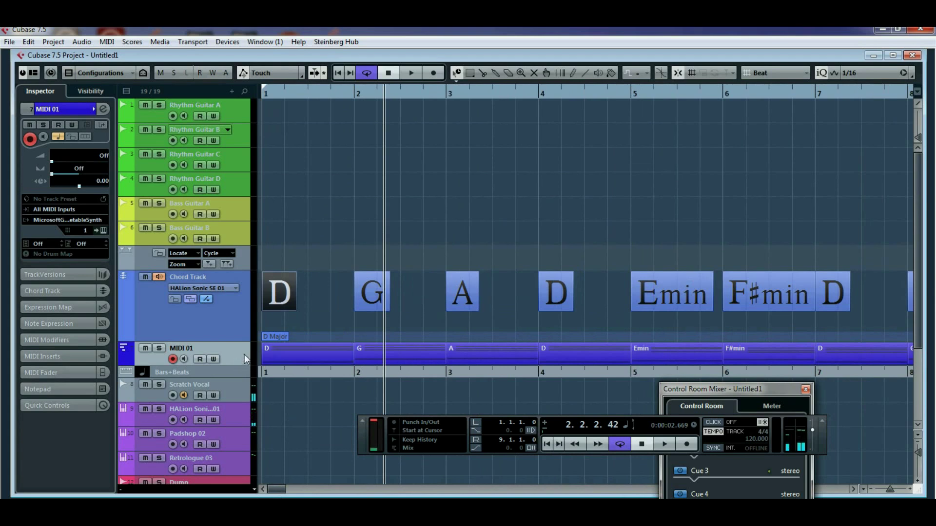
Mute the chord track and route MIDI 01's output to 03. Retrologue - MIDI.
left_click(145, 276)
scroll(208, 325, "down", 3)
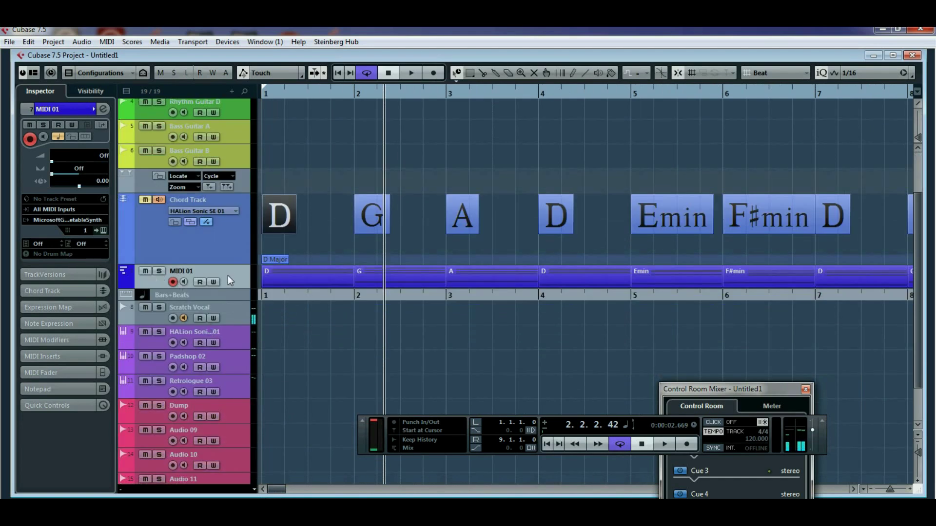
left_click(69, 220)
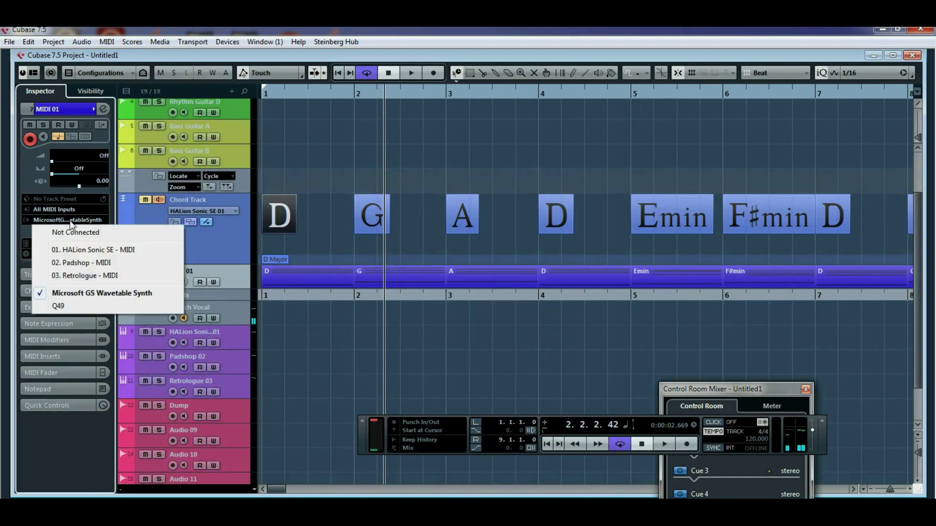
left_click(100, 276)
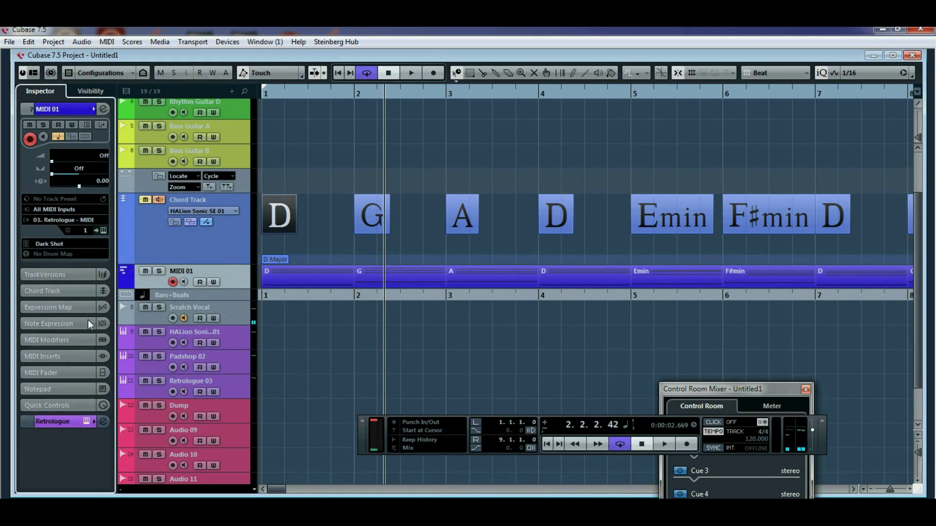
Expand MIDI 01's MIDI Inserts and list the effects for slot 1.
left_click(69, 341)
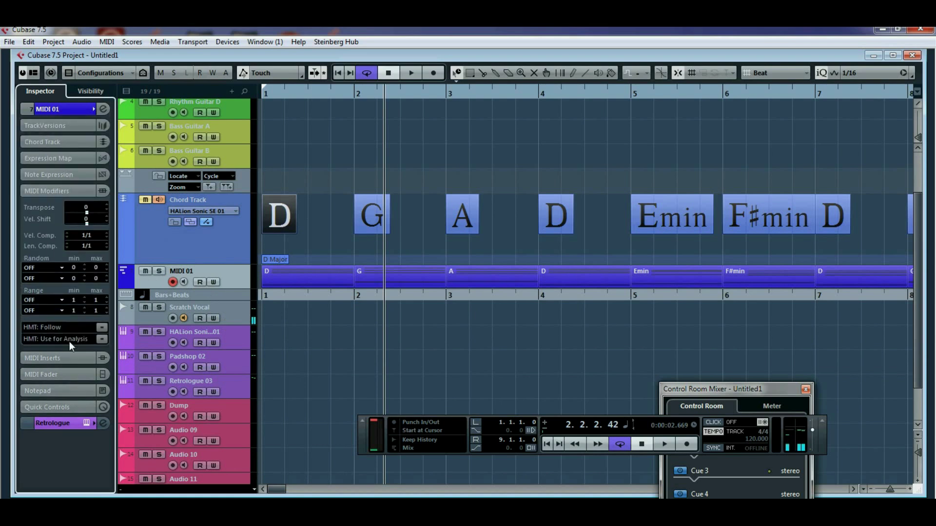
left_click(60, 358)
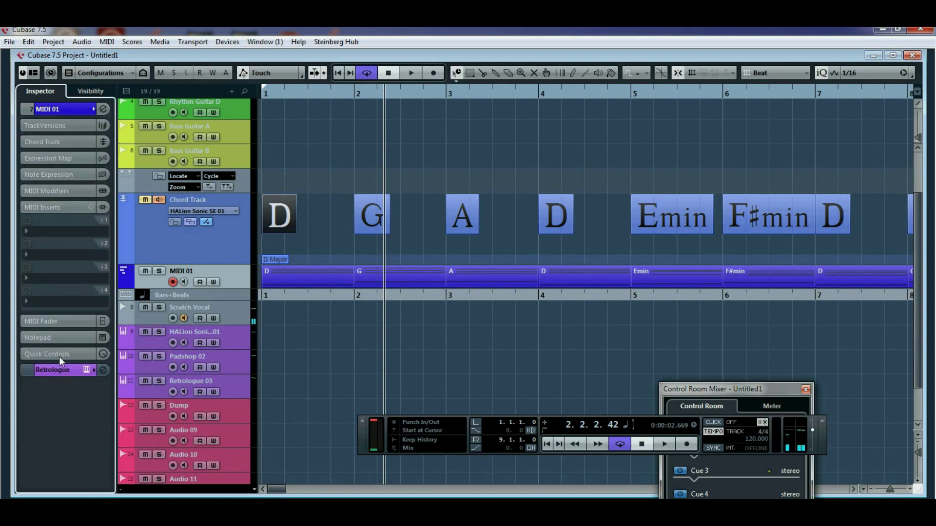
left_click(52, 234)
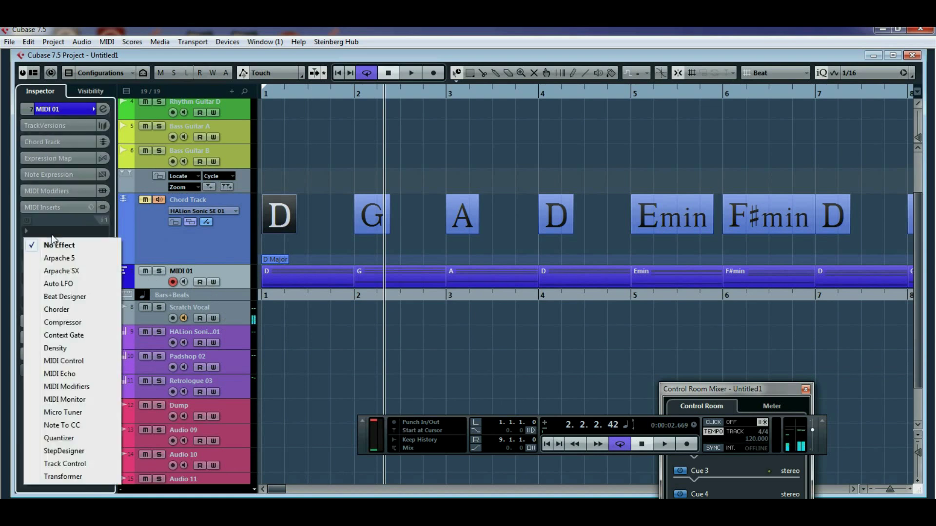
Insert Arpache SX on MIDI 01 with Down/Up direction and audition it from the start.
left_click(61, 271)
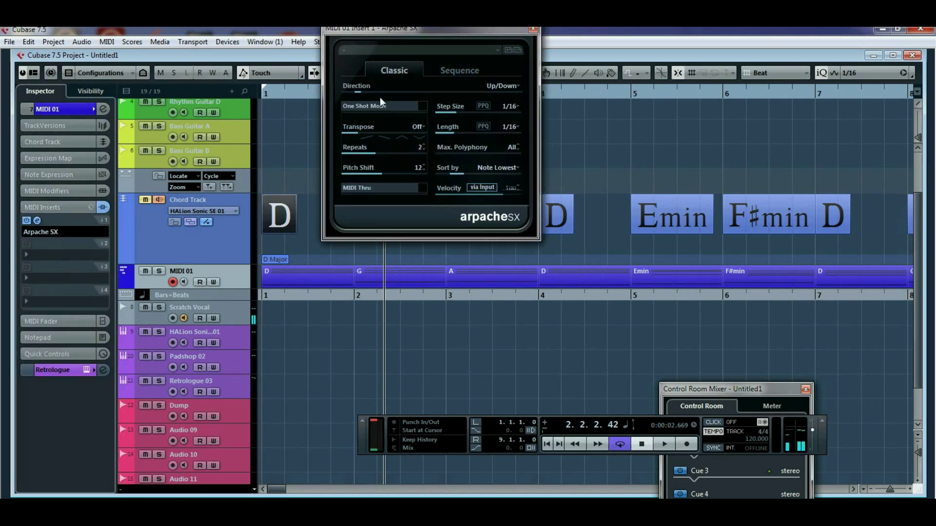
left_click(512, 86)
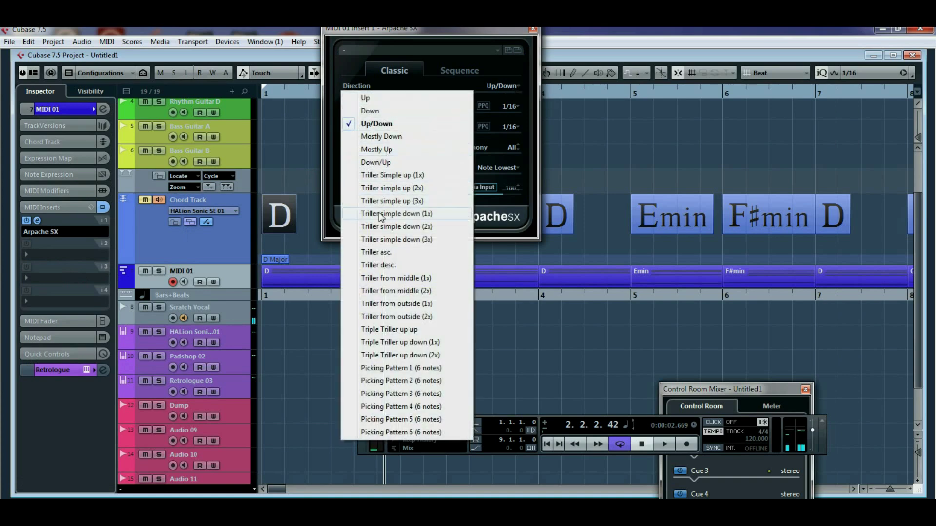
left_click(386, 162)
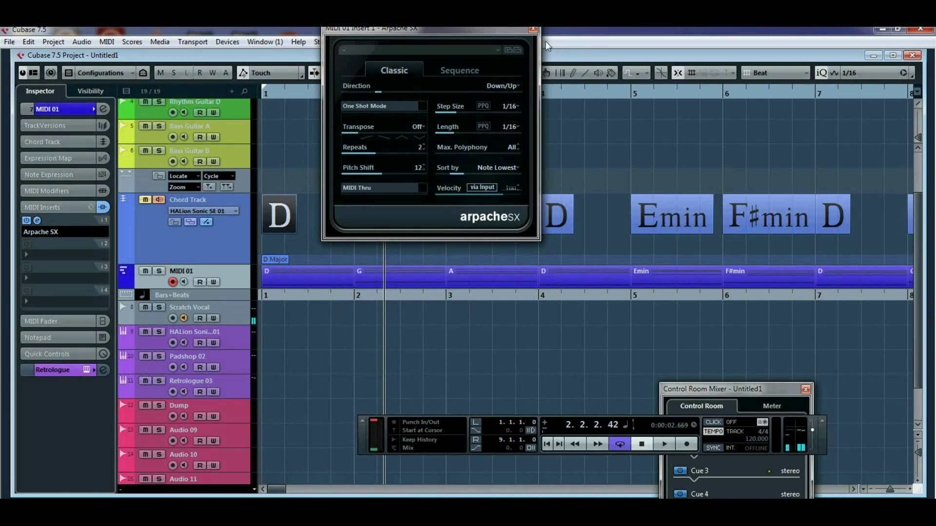
left_click_drag(508, 32, 860, 70)
left_click(262, 94)
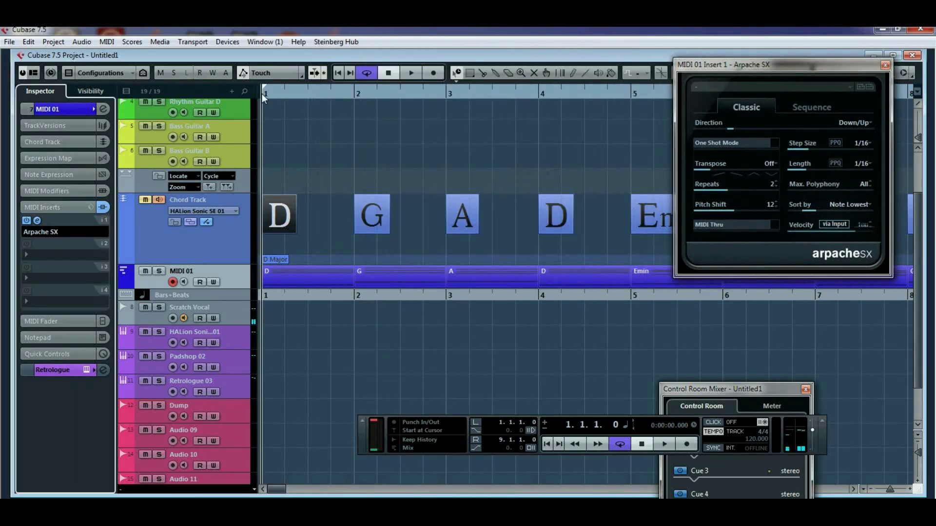
left_click(414, 73)
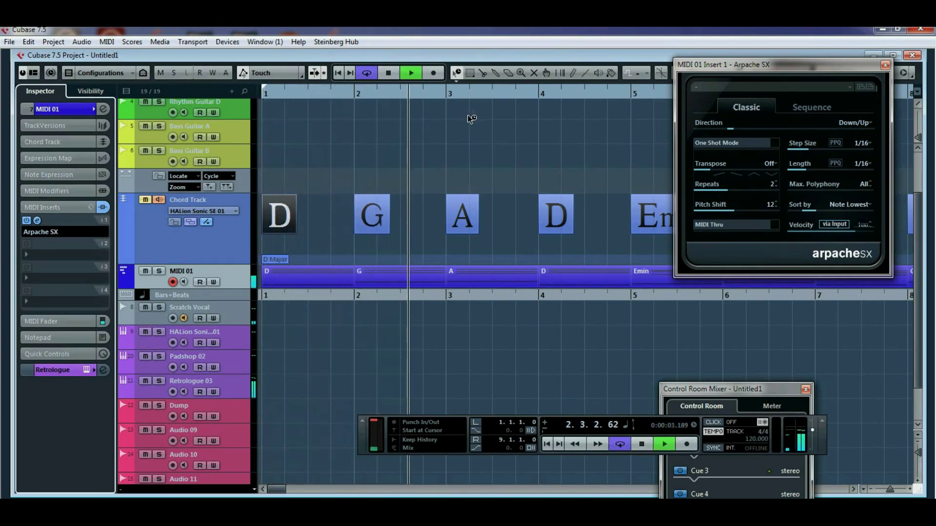
left_click(387, 72)
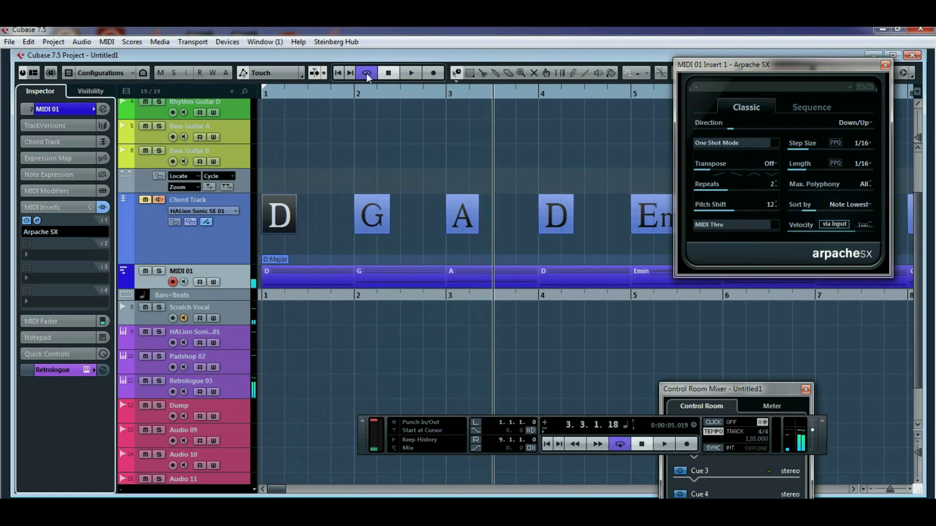
left_click(337, 73)
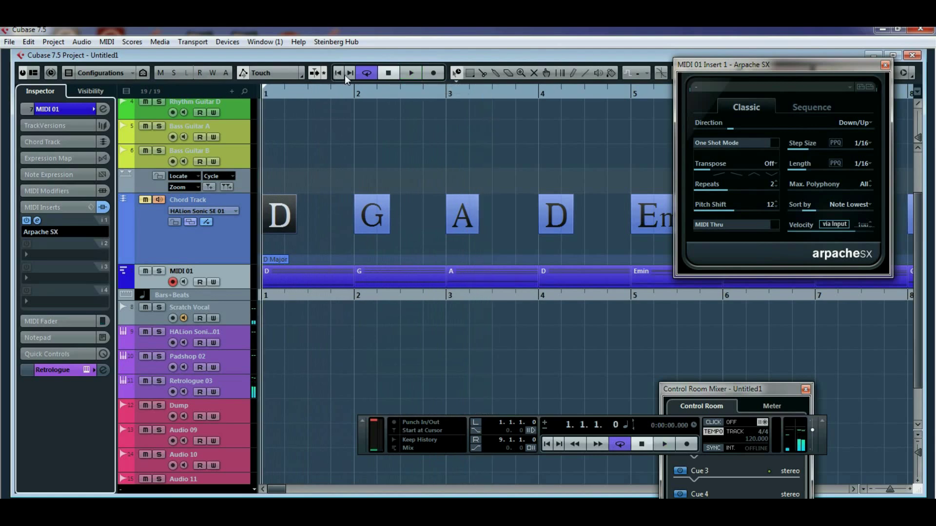
Set the arpeggio note length to 1/8 dotted and step size to 1/8, then play back.
left_click(866, 145)
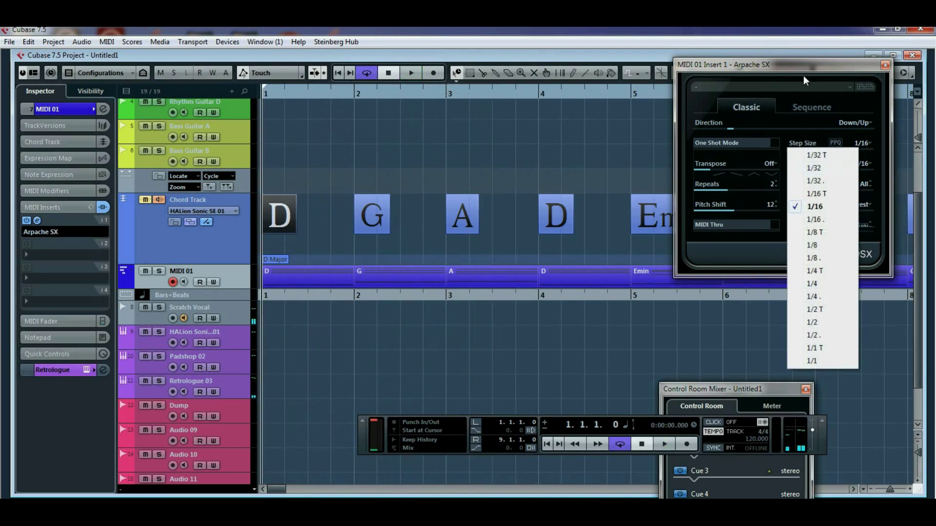
left_click(867, 143)
left_click(866, 163)
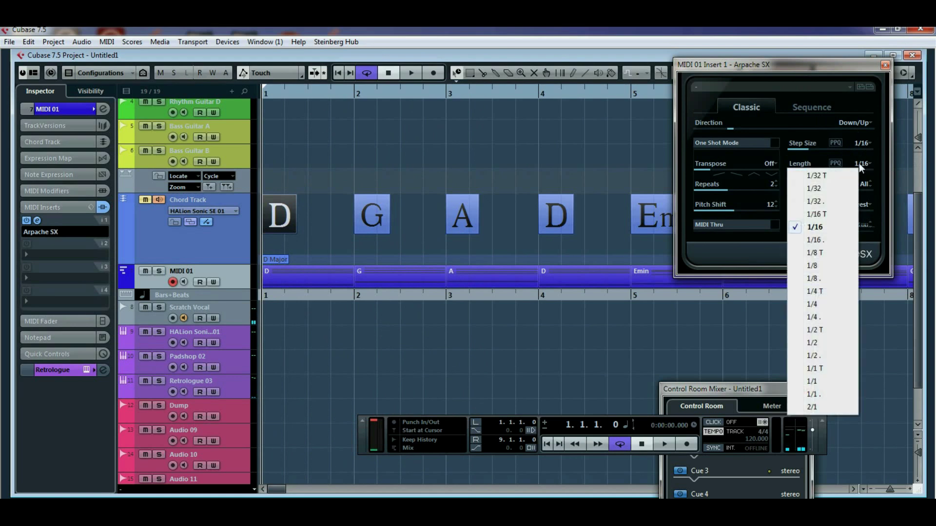
left_click(813, 278)
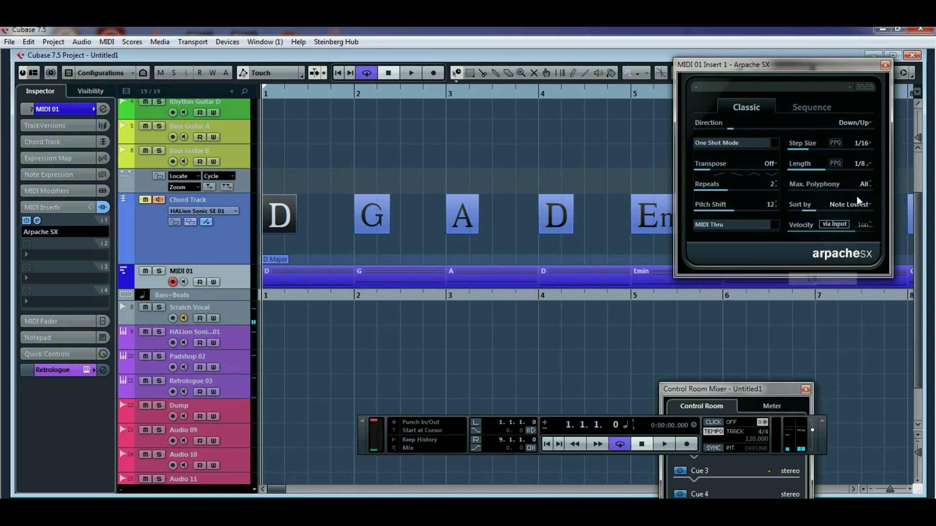
left_click(871, 144)
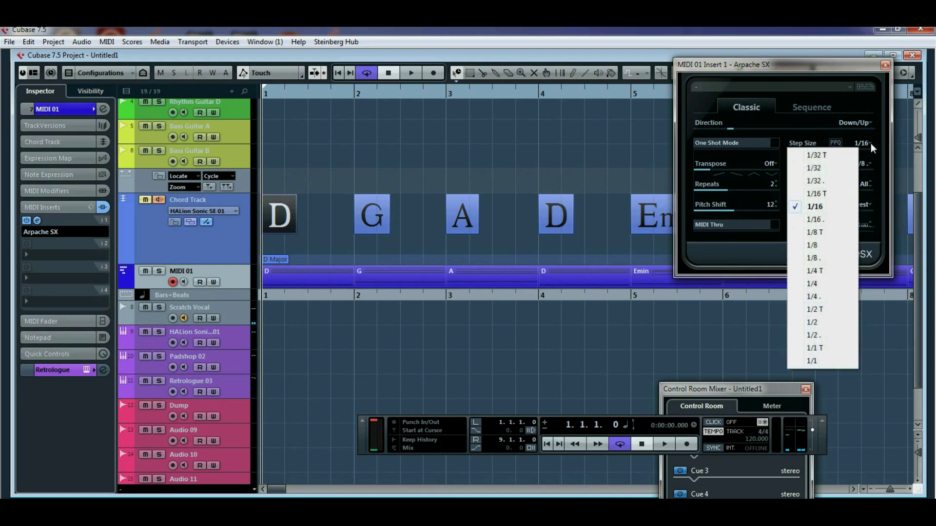
left_click(813, 244)
left_click(413, 73)
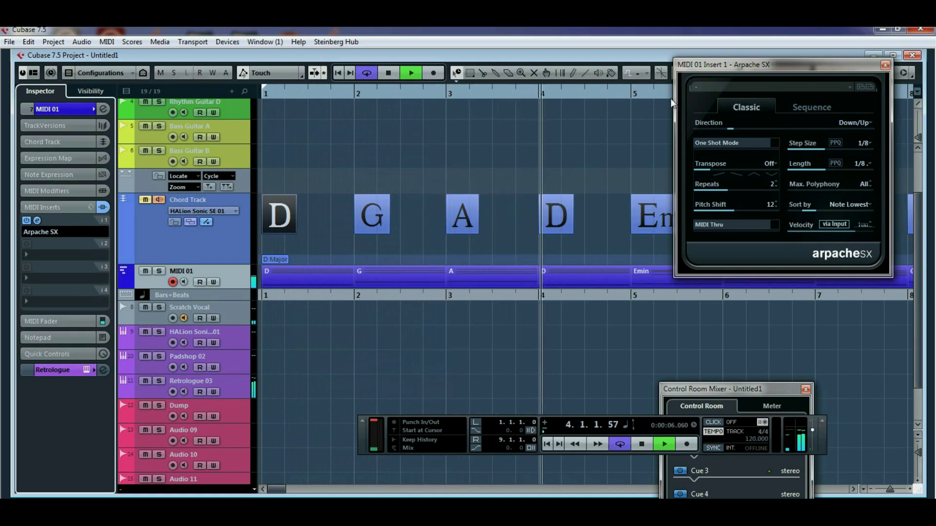
left_click_drag(741, 64, 715, 302)
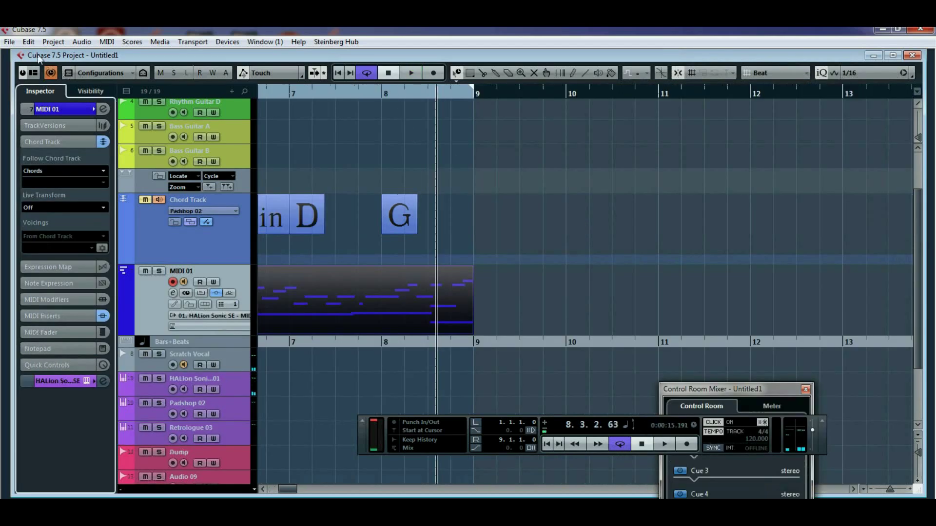
Undo 'Apply new chords' and the previous recording via the Edit menu.
left_click(29, 42)
left_click(44, 55)
left_click(28, 42)
left_click(49, 55)
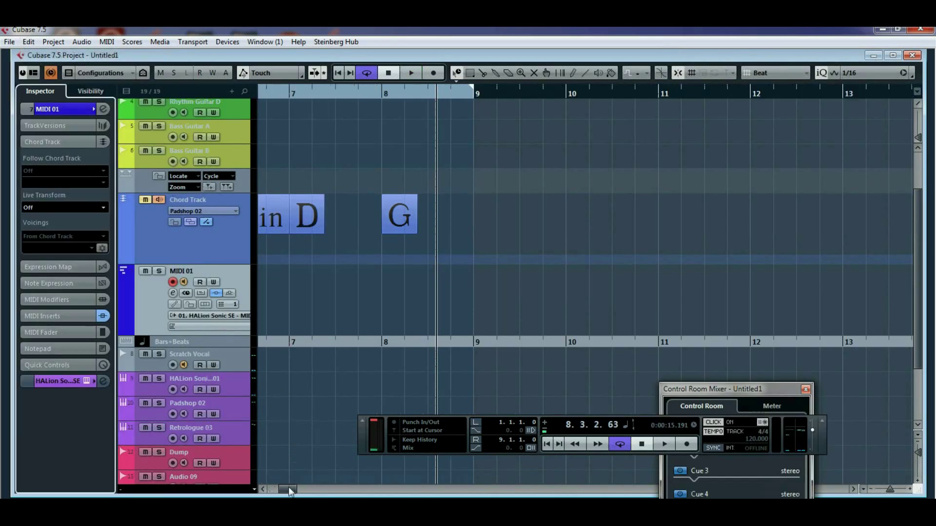
left_click_drag(289, 490, 246, 492)
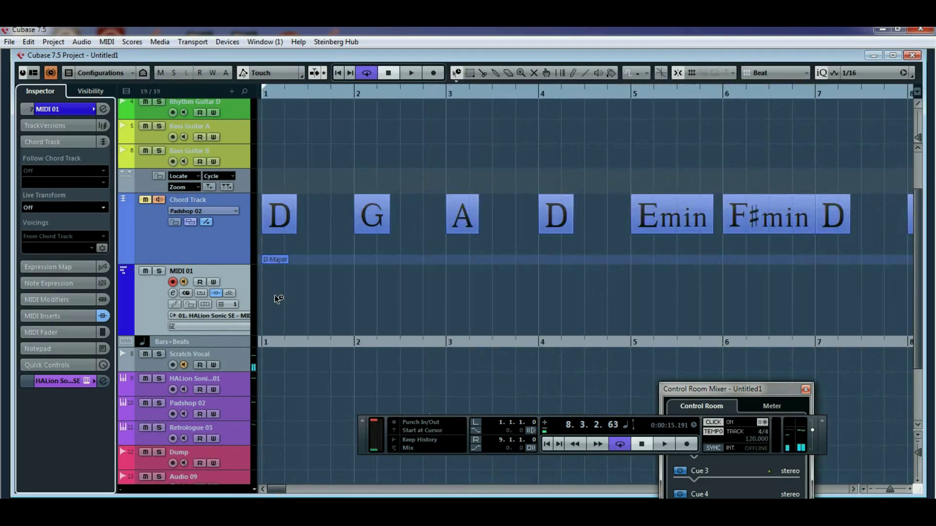
Turn off MIDI 01's input monitoring and record a new take from the project start.
left_click(183, 281)
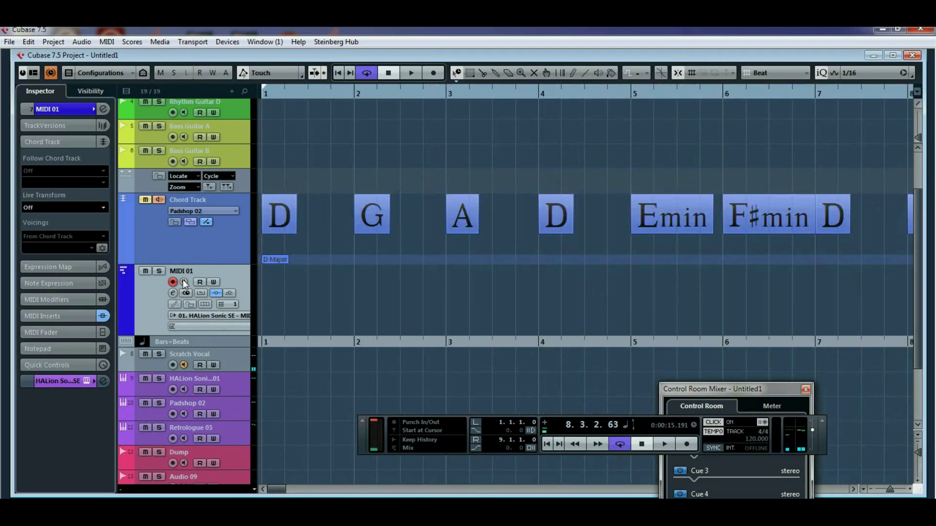
left_click(265, 95)
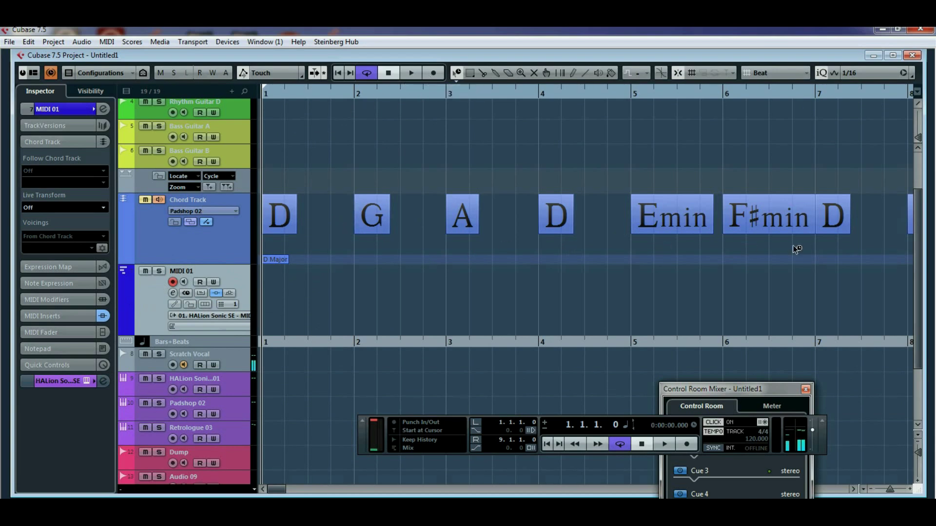
left_click(434, 74)
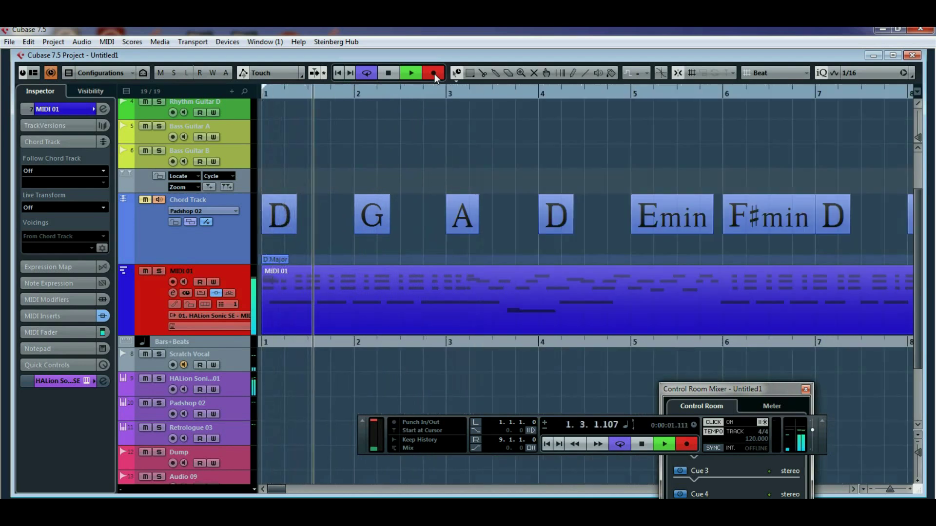
Stop recording and make MIDI 01 follow the chord track's chords directly.
key("space")
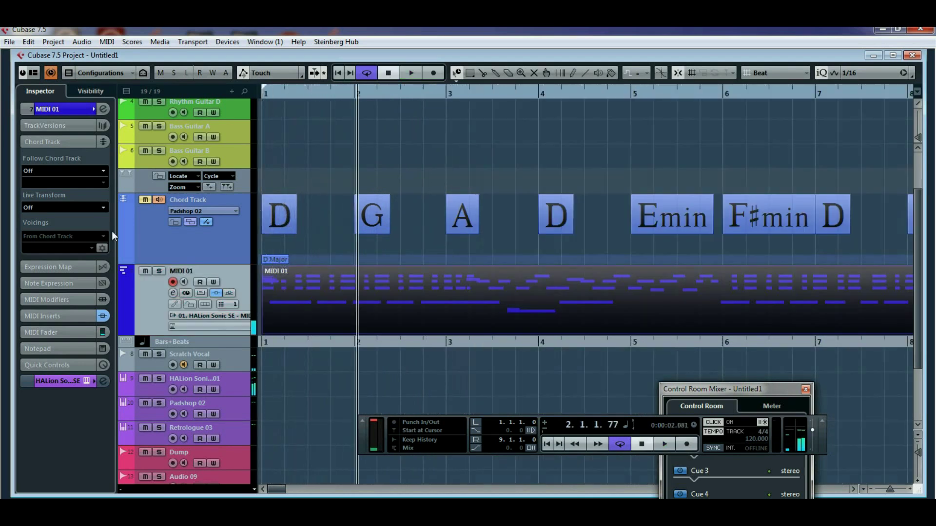
left_click(98, 171)
left_click(71, 218)
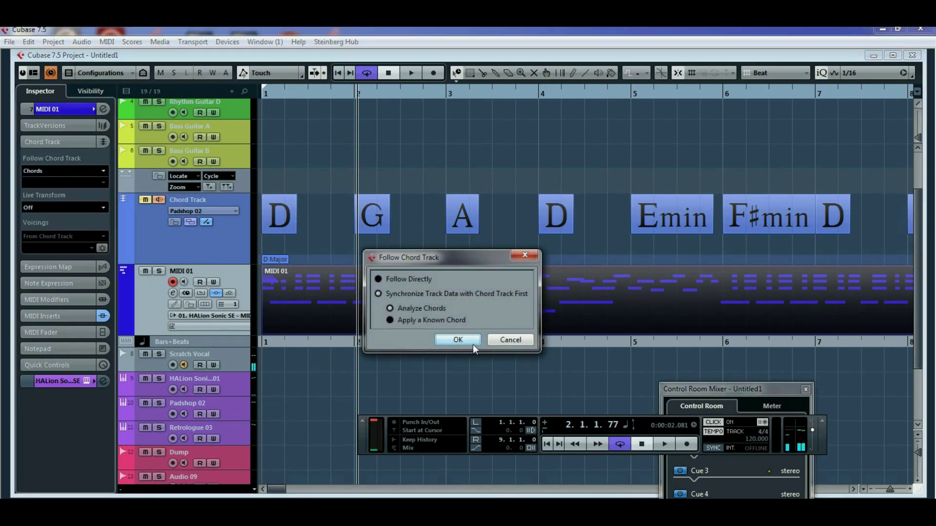
left_click(459, 340)
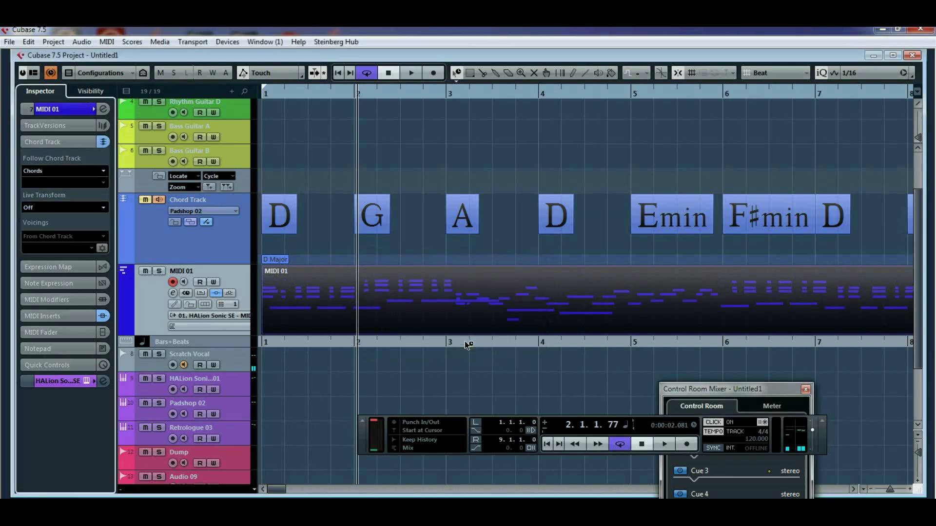
left_click(261, 94)
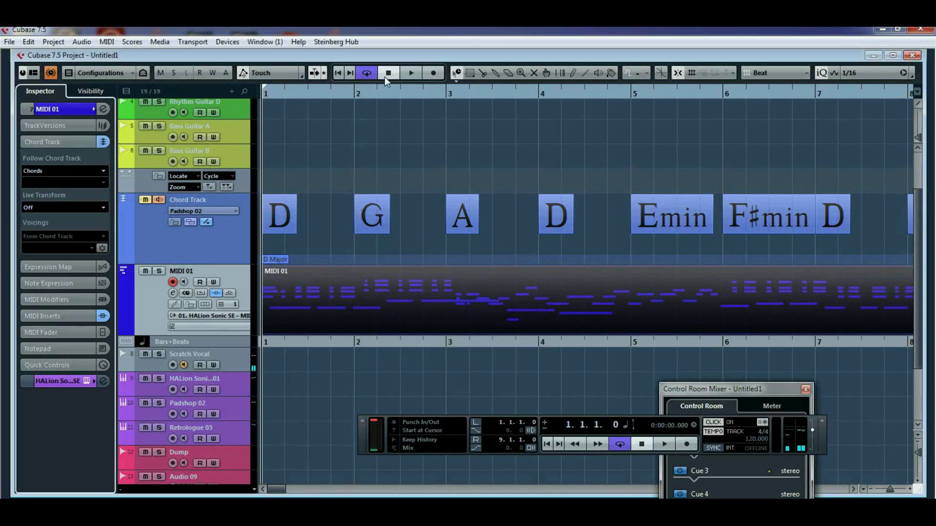
left_click(411, 68)
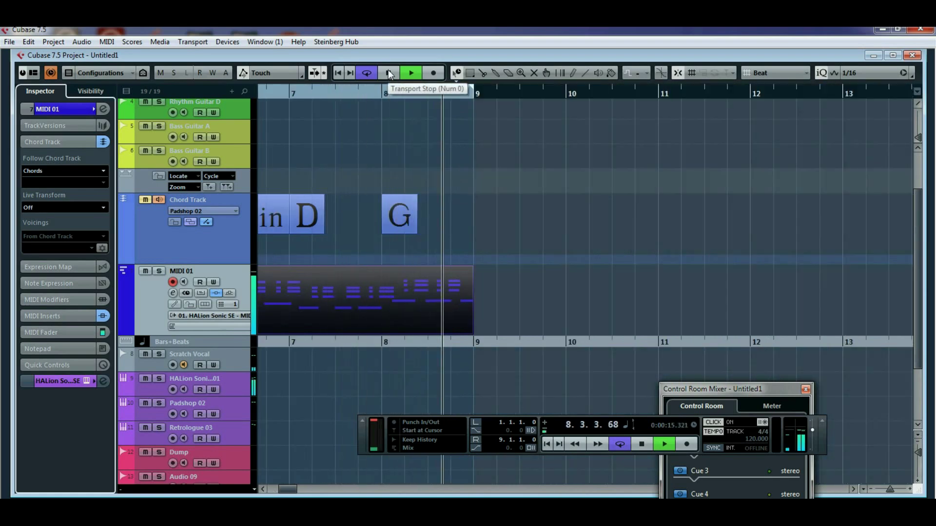
left_click(388, 73)
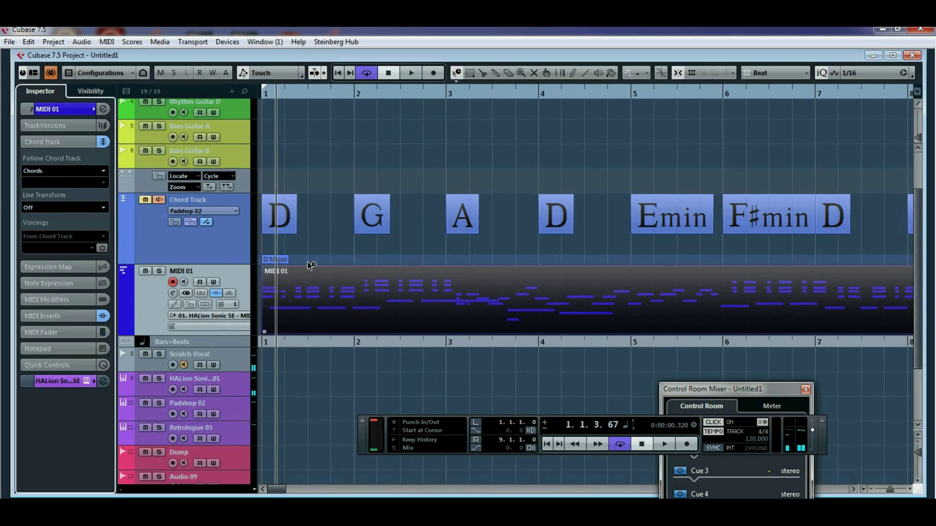
From bar 1, drag the D, G and A chord events onto Padshop 02 for bars 1–3.
left_click(263, 98)
scroll(308, 232, "down", 3)
left_click_drag(290, 154, 378, 299)
left_click_drag(463, 146, 462, 299)
left_click_drag(299, 314, 295, 339)
left_click_drag(380, 313, 381, 339)
left_click_drag(467, 312, 466, 340)
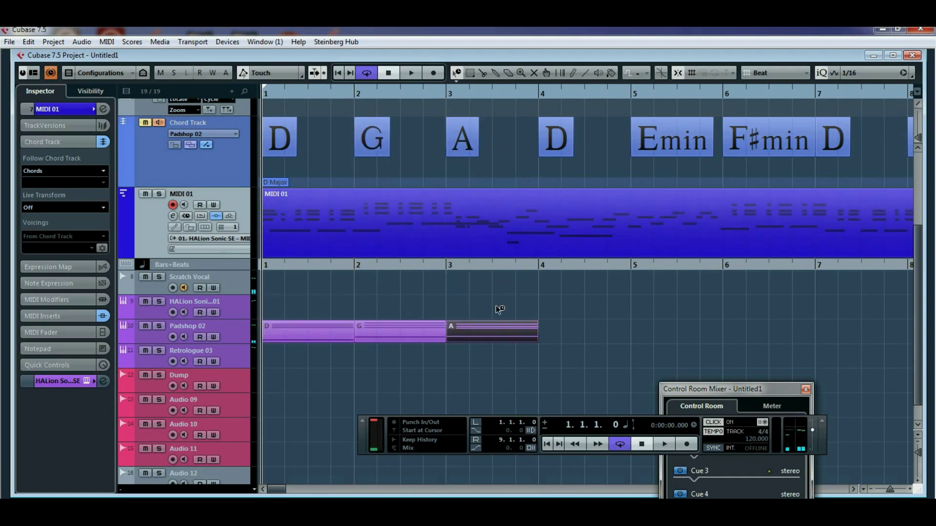
Add the D, Emin, F#min, D and G chord parts for bars 4–8, then select Padshop 02.
left_click_drag(556, 139, 559, 338)
left_click_drag(672, 139, 650, 346)
left_click_drag(768, 139, 750, 333)
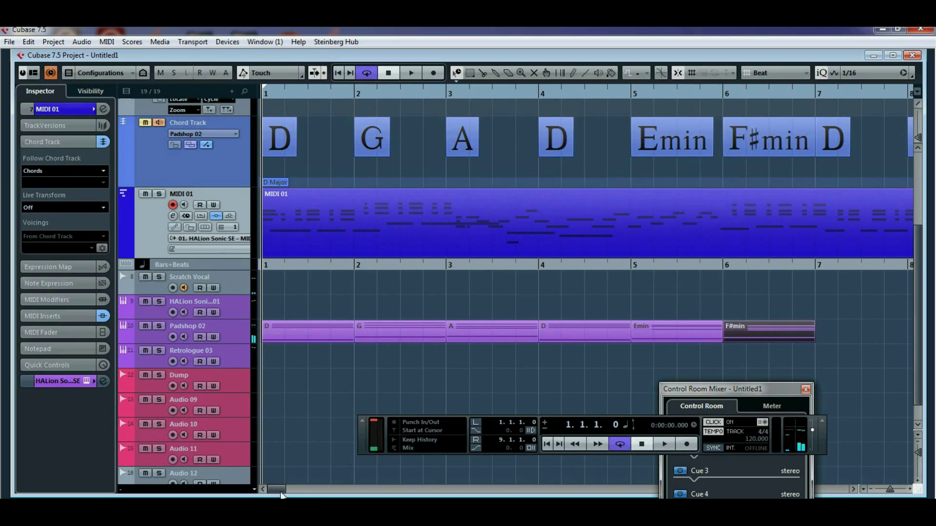
left_click_drag(279, 492, 286, 494)
left_click_drag(522, 146, 535, 331)
left_click_drag(617, 139, 609, 331)
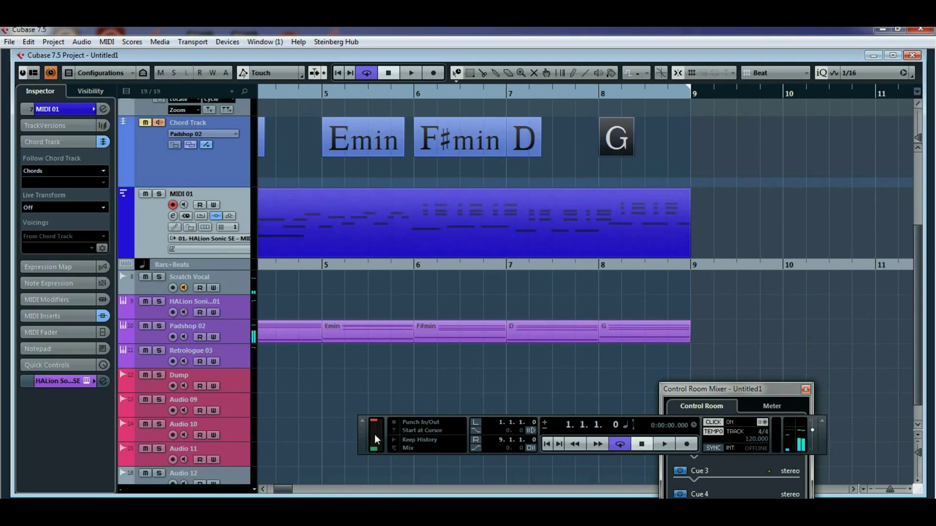
left_click_drag(286, 490, 273, 489)
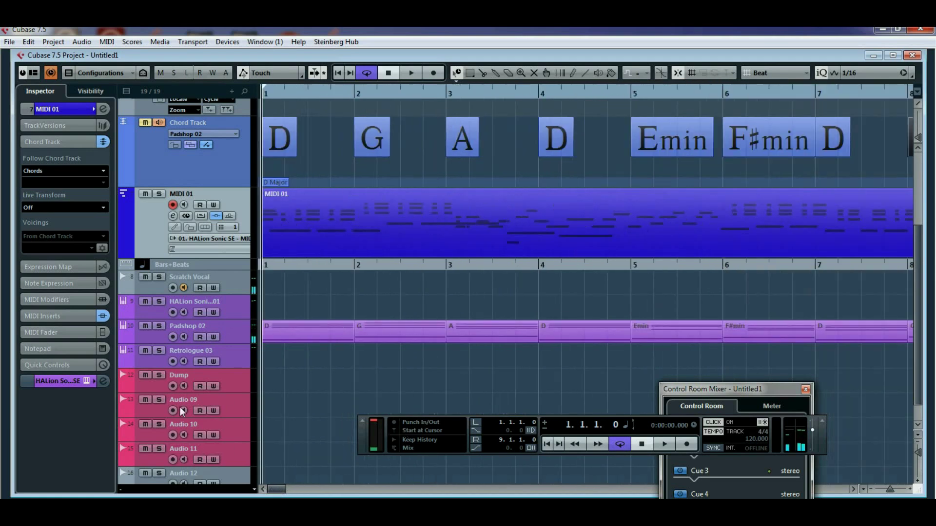
left_click(160, 336)
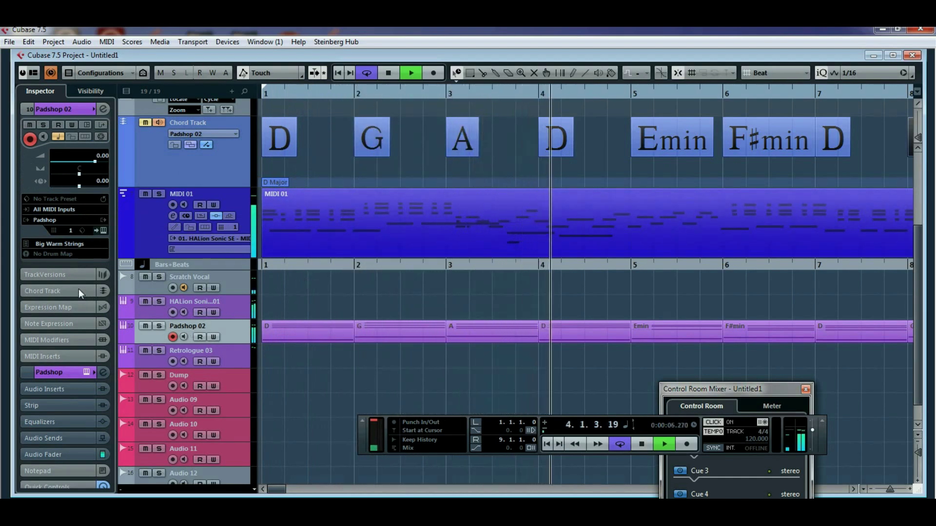
Set Padshop 02's Chord Track Live Transform to Scales, then stop playback near bar 3.
left_click(53, 289)
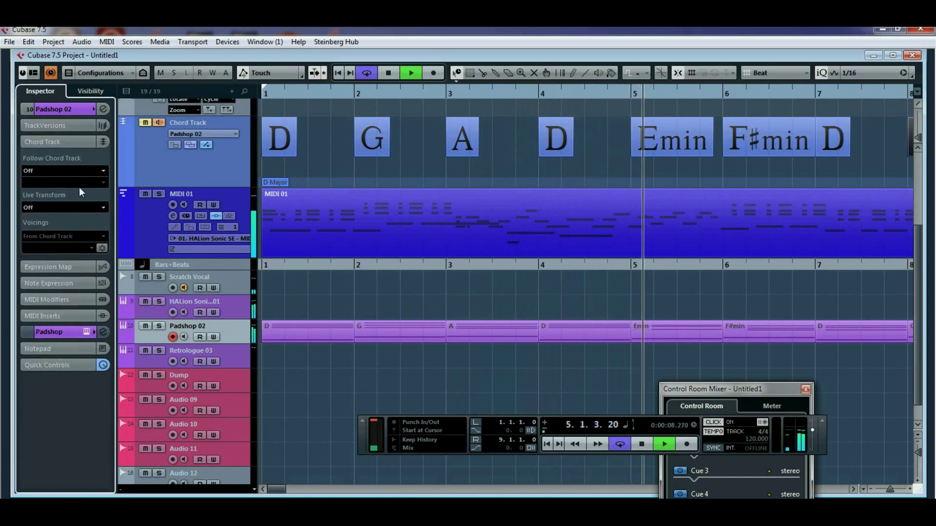
left_click(98, 207)
left_click(61, 252)
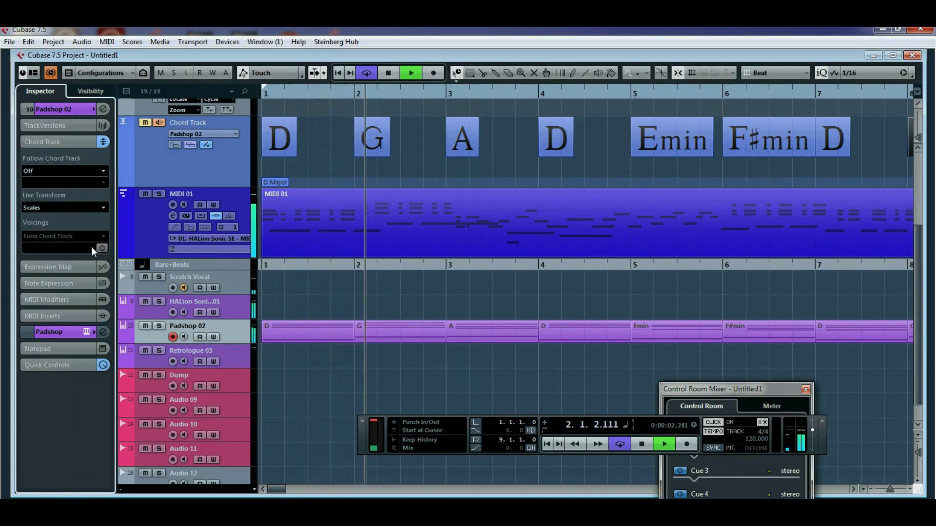
left_click(641, 444)
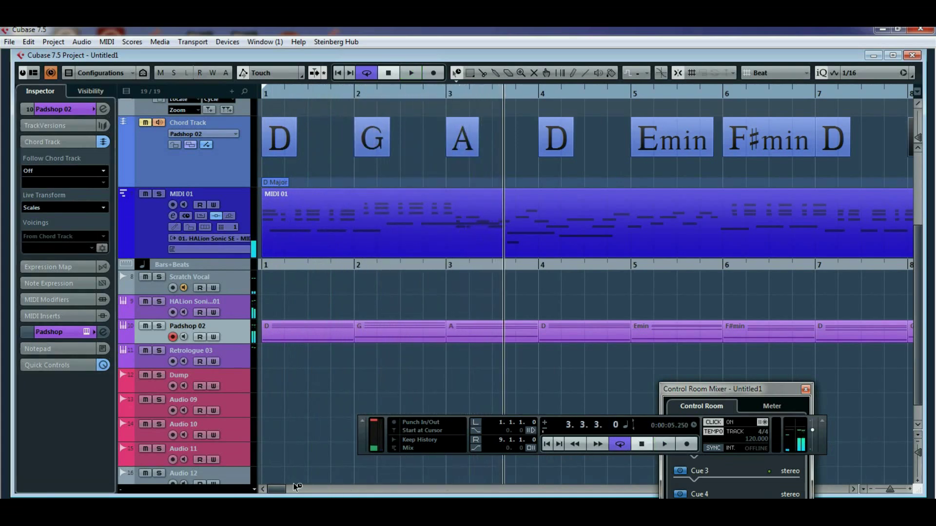
Select and copy the Padshop 02 chord parts, with the playhead back at bar 1.
left_click_drag(277, 388, 781, 383)
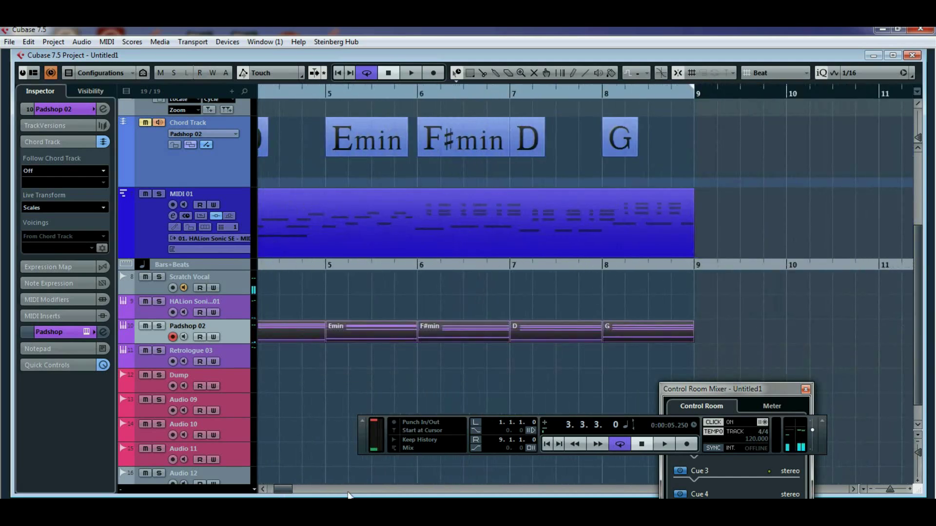
left_click_drag(287, 492, 255, 493)
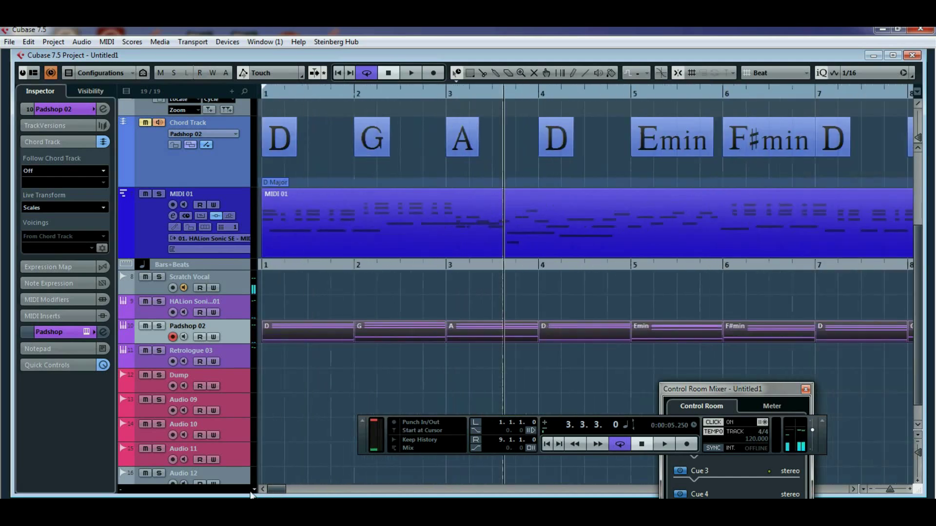
left_click(276, 332)
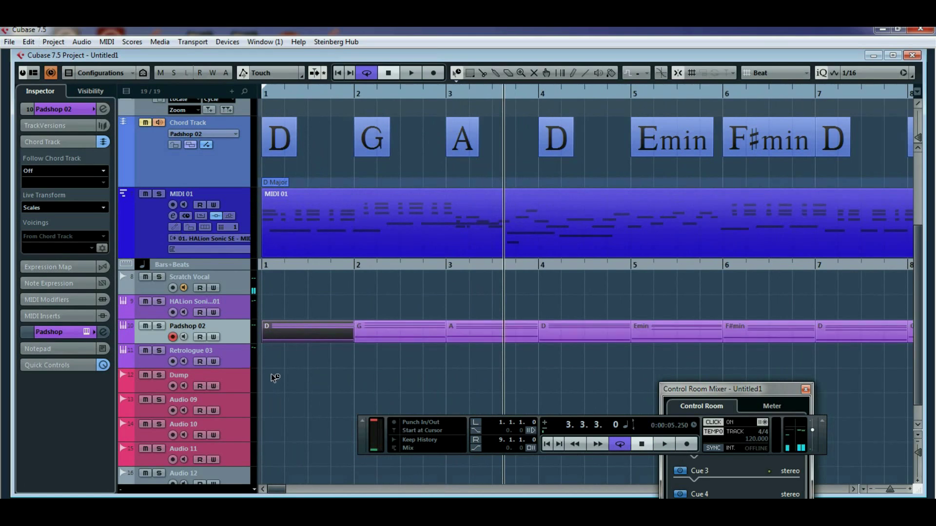
left_click_drag(275, 378, 658, 346)
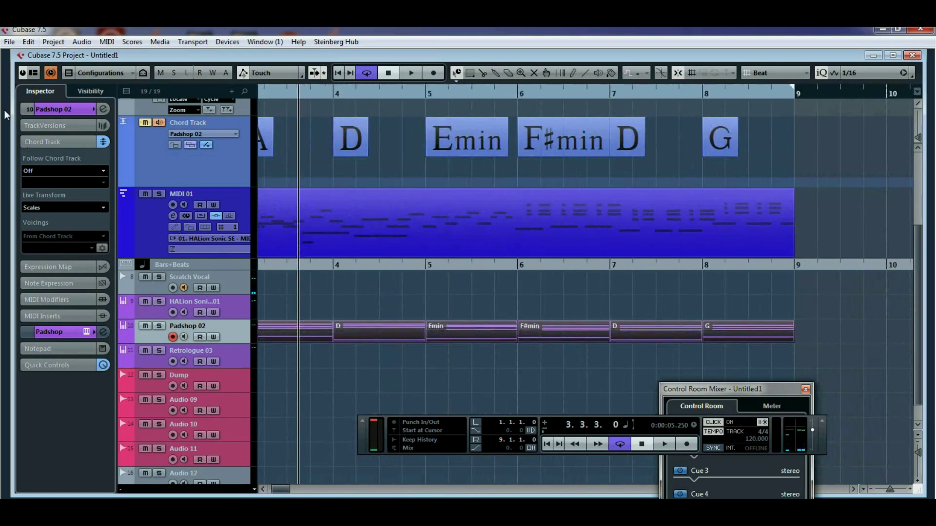
left_click(28, 42)
left_click(29, 109)
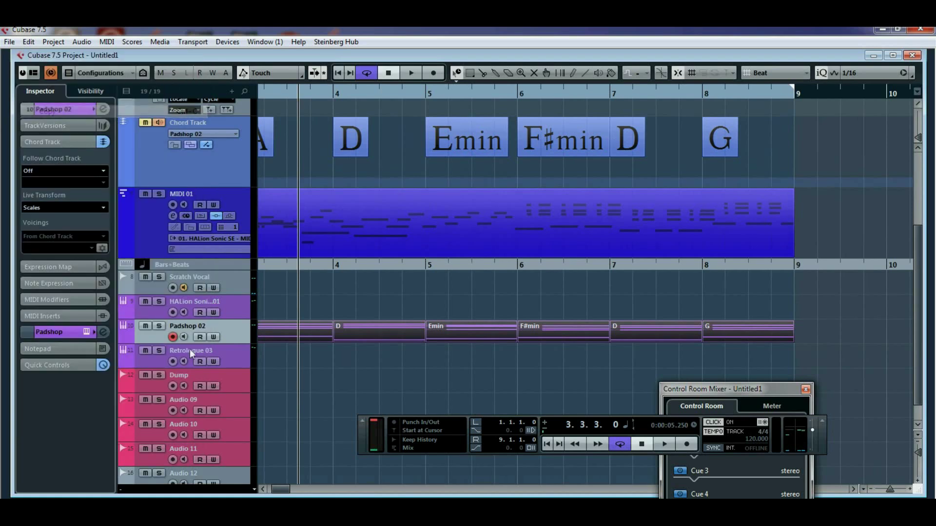
left_click_drag(287, 493, 280, 493)
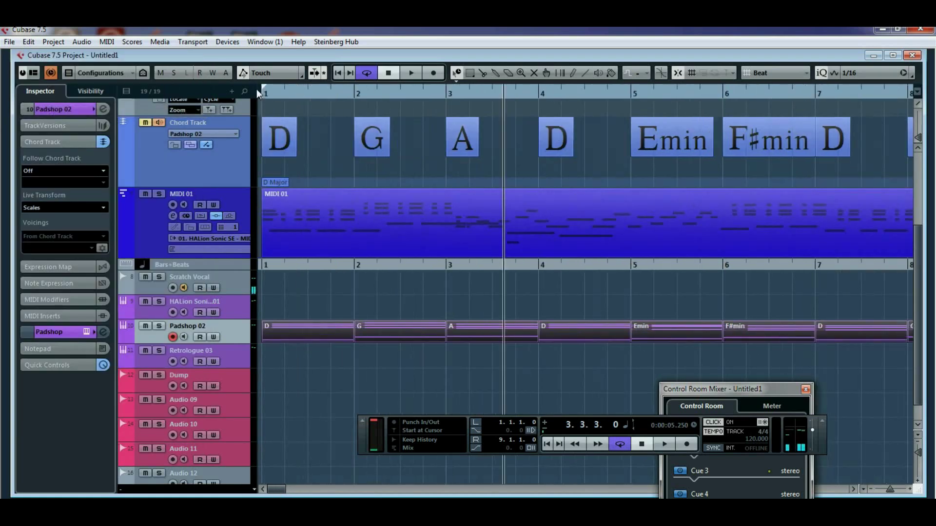
left_click(261, 95)
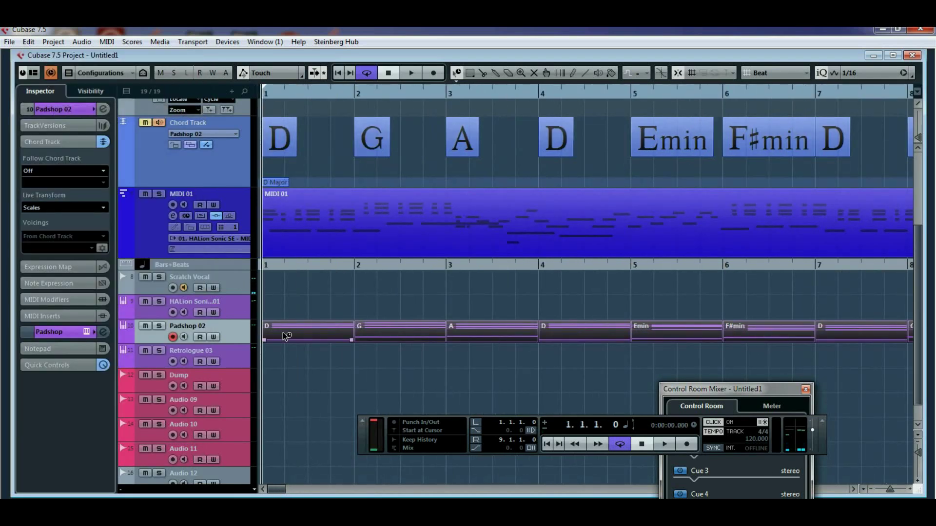
Paste the copied chord parts onto Retrologue 03 and select that track.
left_click_drag(285, 334, 283, 357)
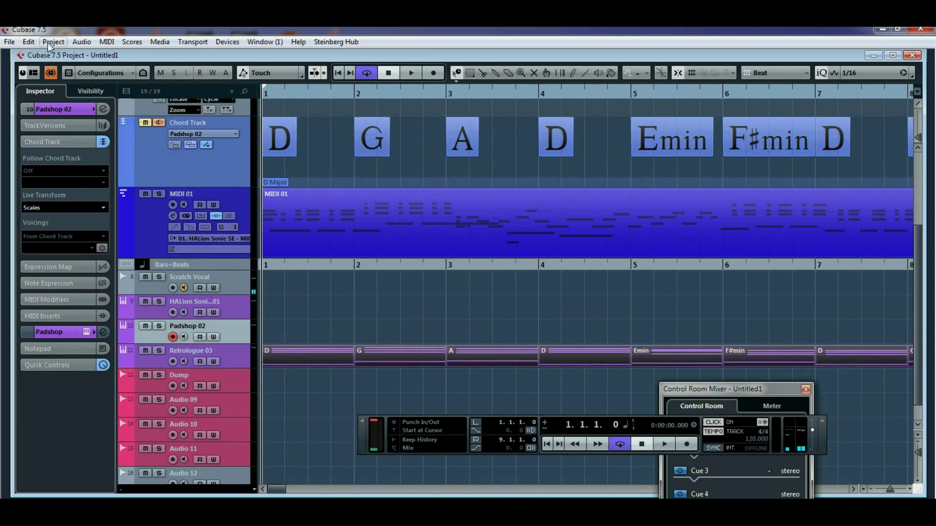
left_click(35, 43)
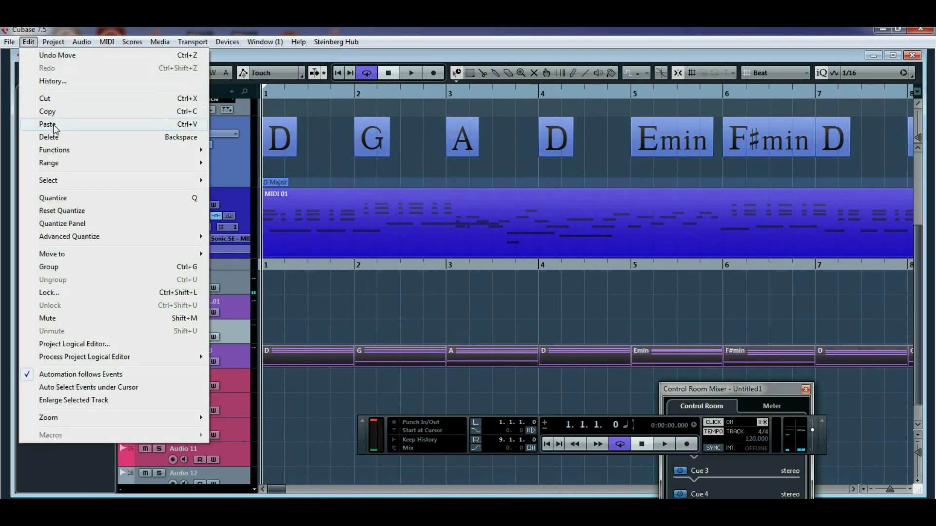
left_click(55, 125)
left_click(161, 367)
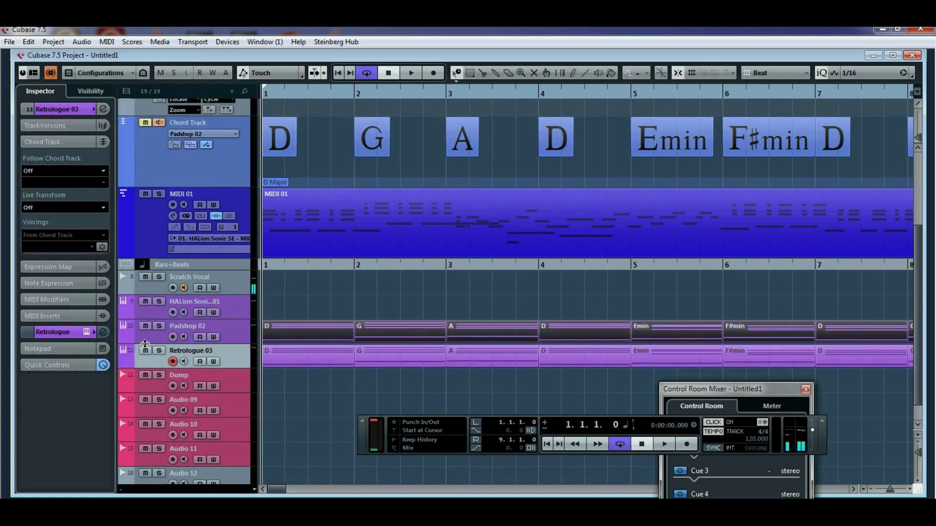
Load Arpache SX as a MIDI insert on Retrologue 03, with Direction set to Mostly Down.
left_click(56, 317)
left_click(33, 243)
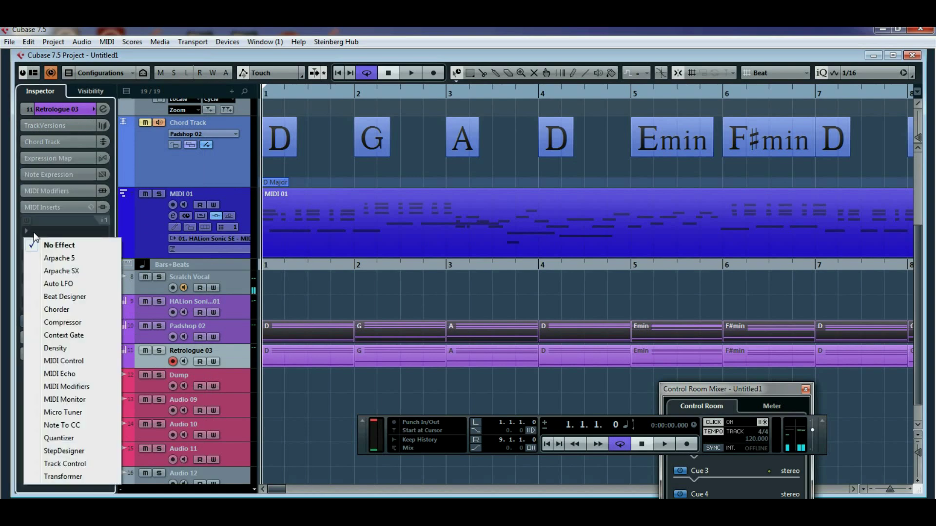
left_click(61, 271)
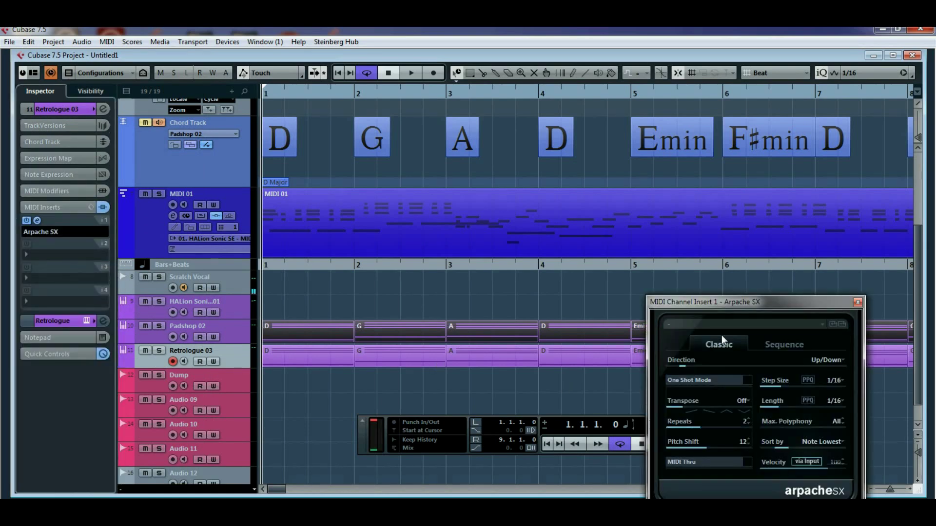
left_click_drag(733, 302, 618, 151)
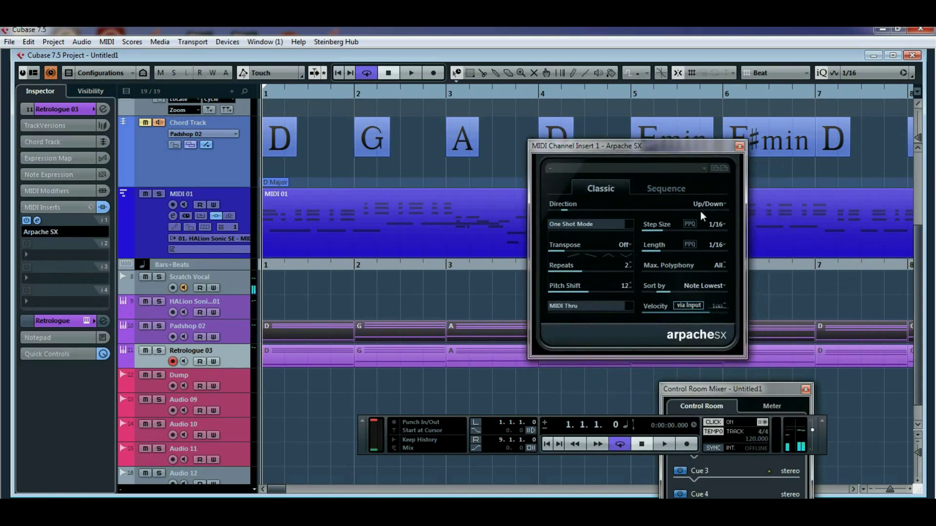
left_click(721, 204)
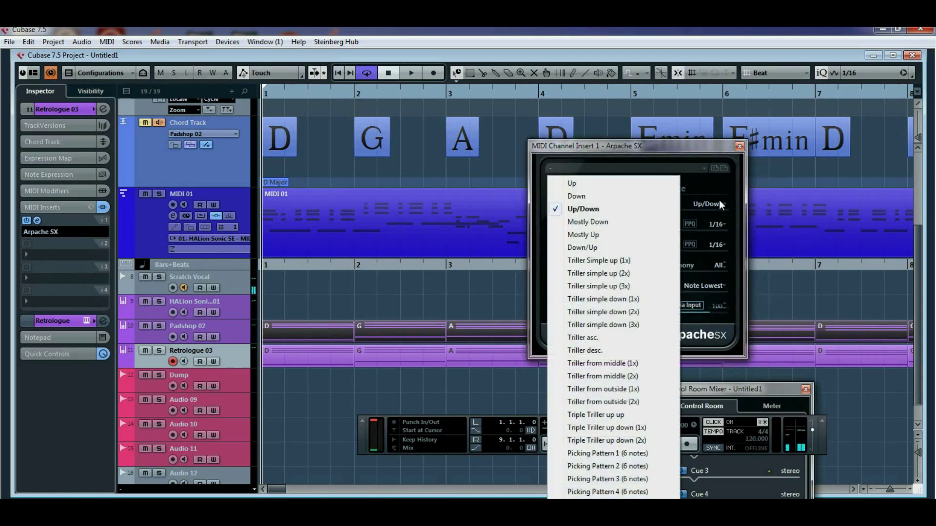
left_click(603, 223)
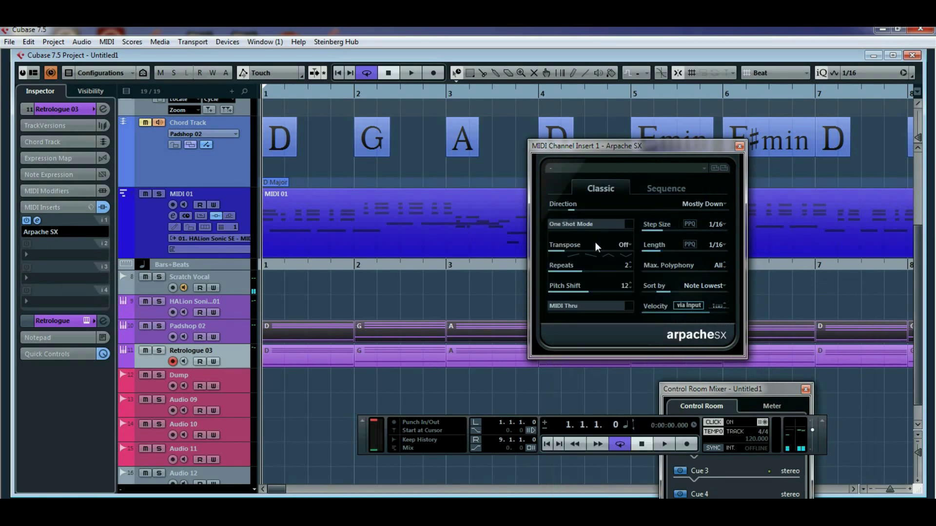
left_click(739, 146)
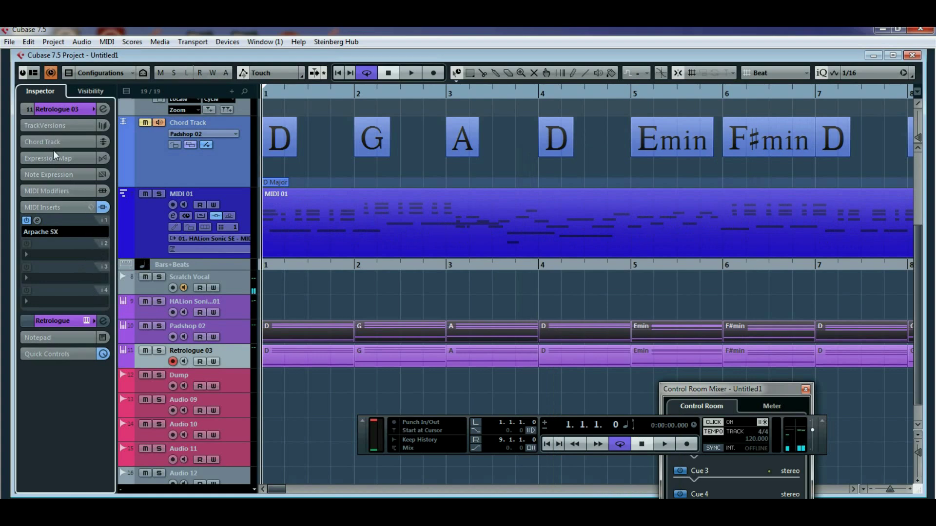
Set Retrologue 03's MIDI Modifiers to Transpose -12 and Vel. Shift 75, play, and turn Click off.
left_click(56, 191)
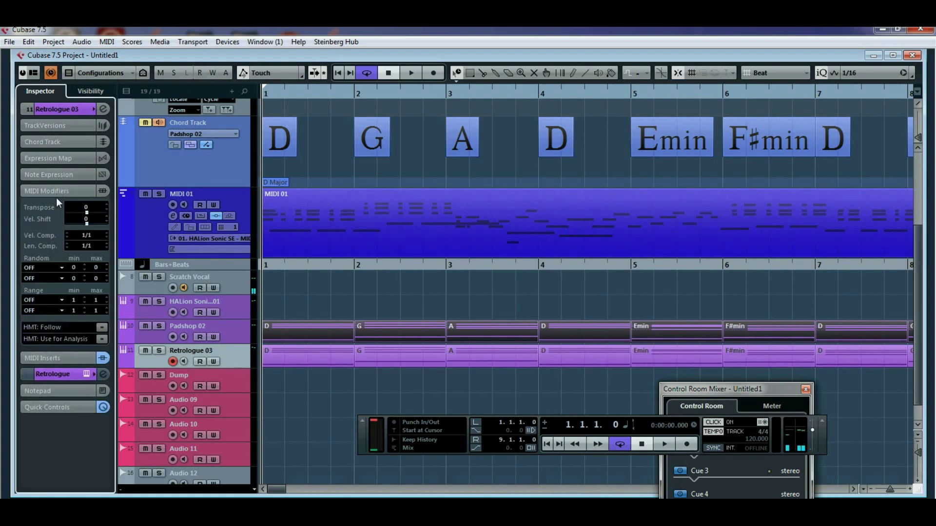
left_click(107, 224)
left_click(411, 74)
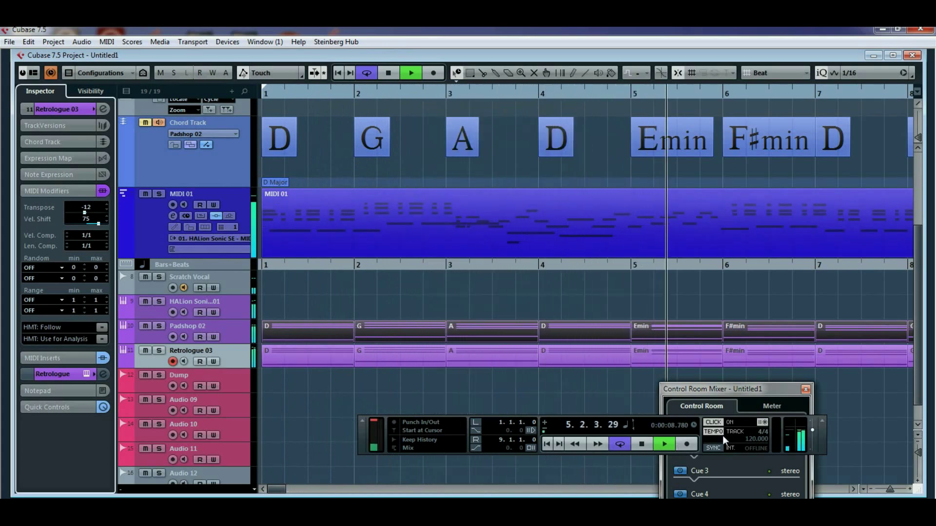
left_click(730, 423)
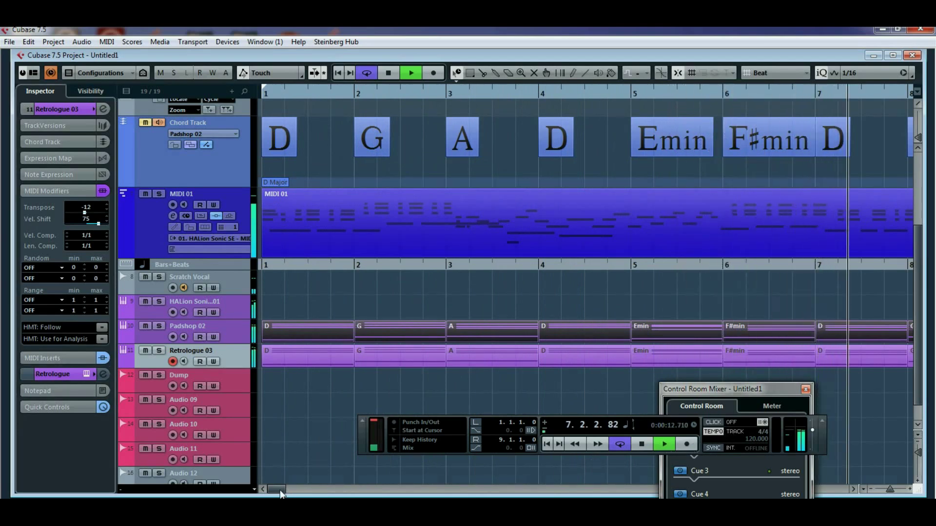
left_click_drag(271, 491, 282, 494)
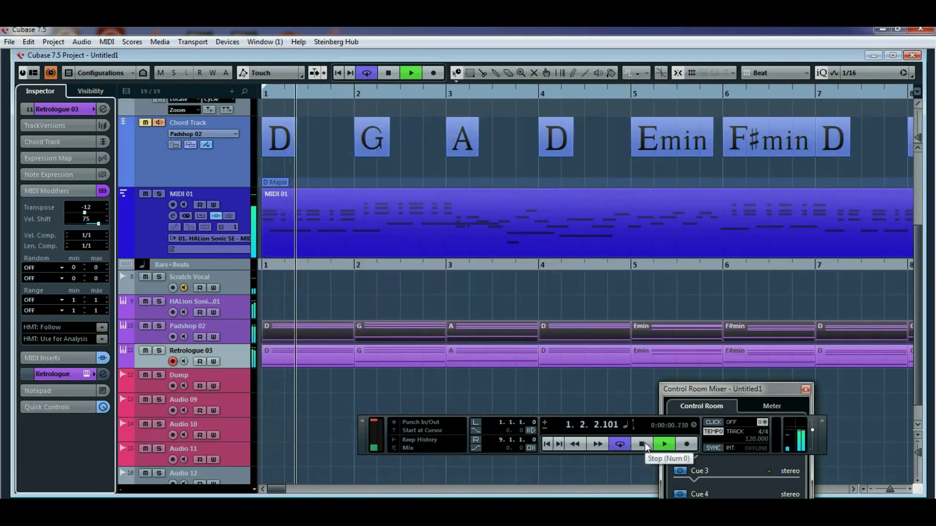
Stop playback on the Transport panel just before bar 2 of the second cycle pass.
left_click(643, 444)
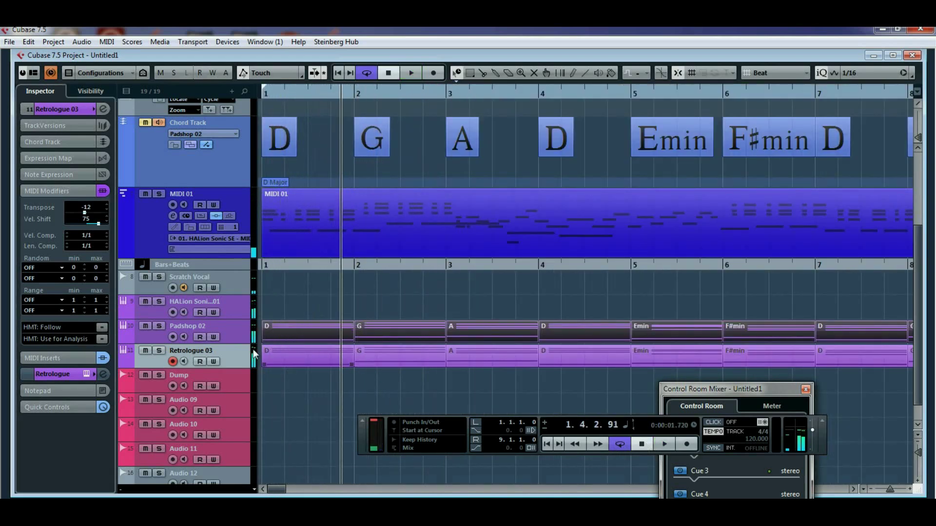